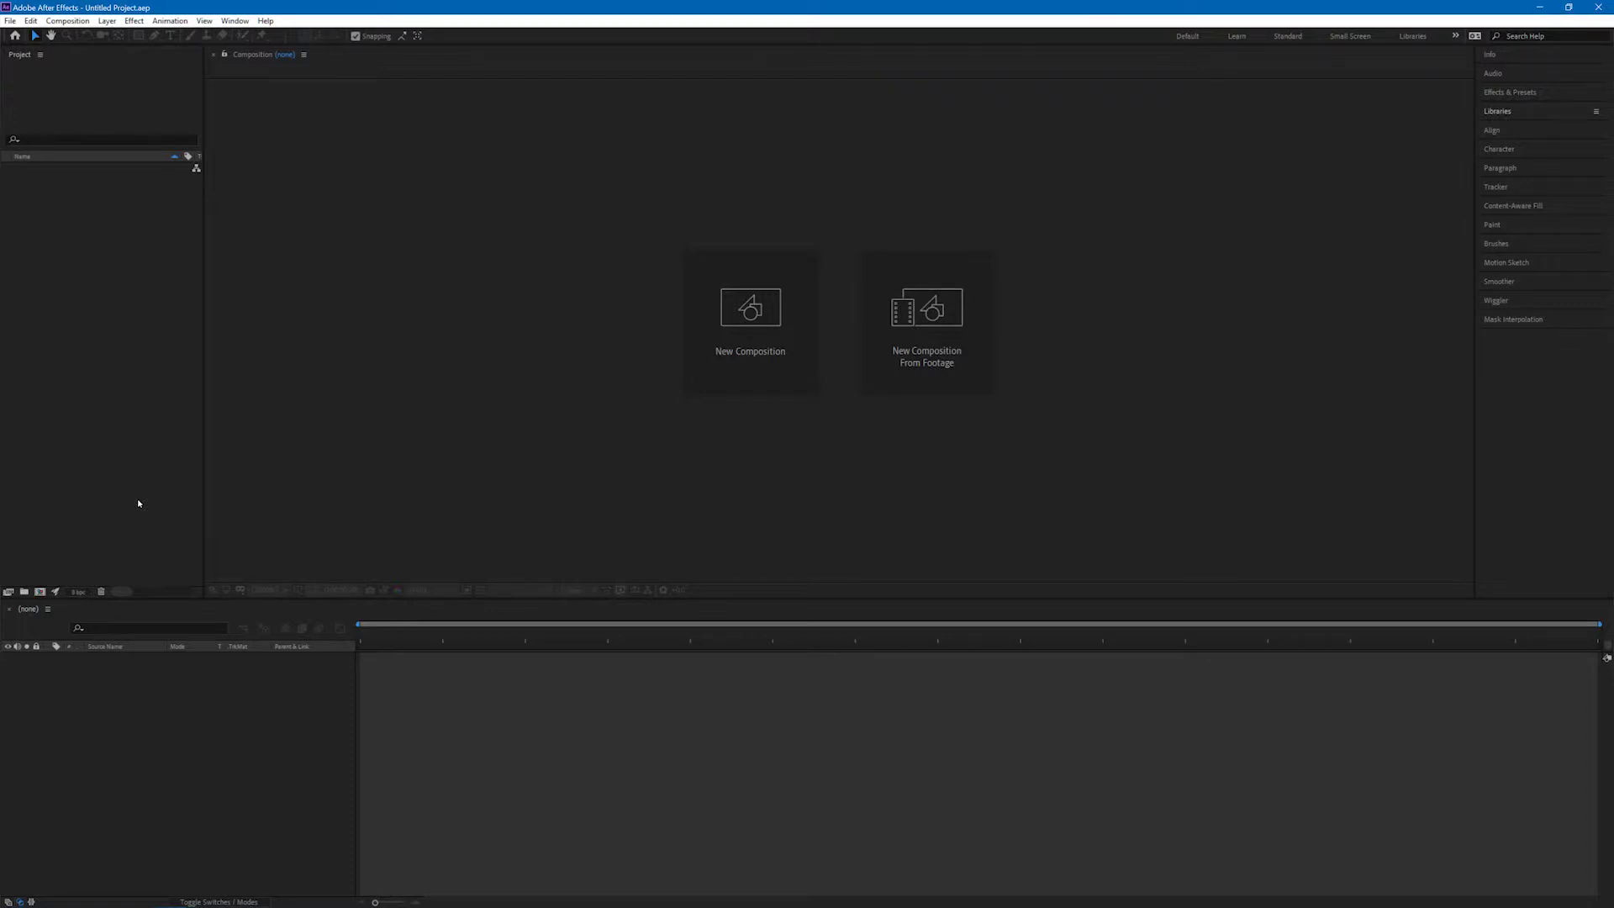
Create a 'Map Route' composition using HDTV 1080 25 with a 0:00:05:00 duration.
key(ctrl+n)
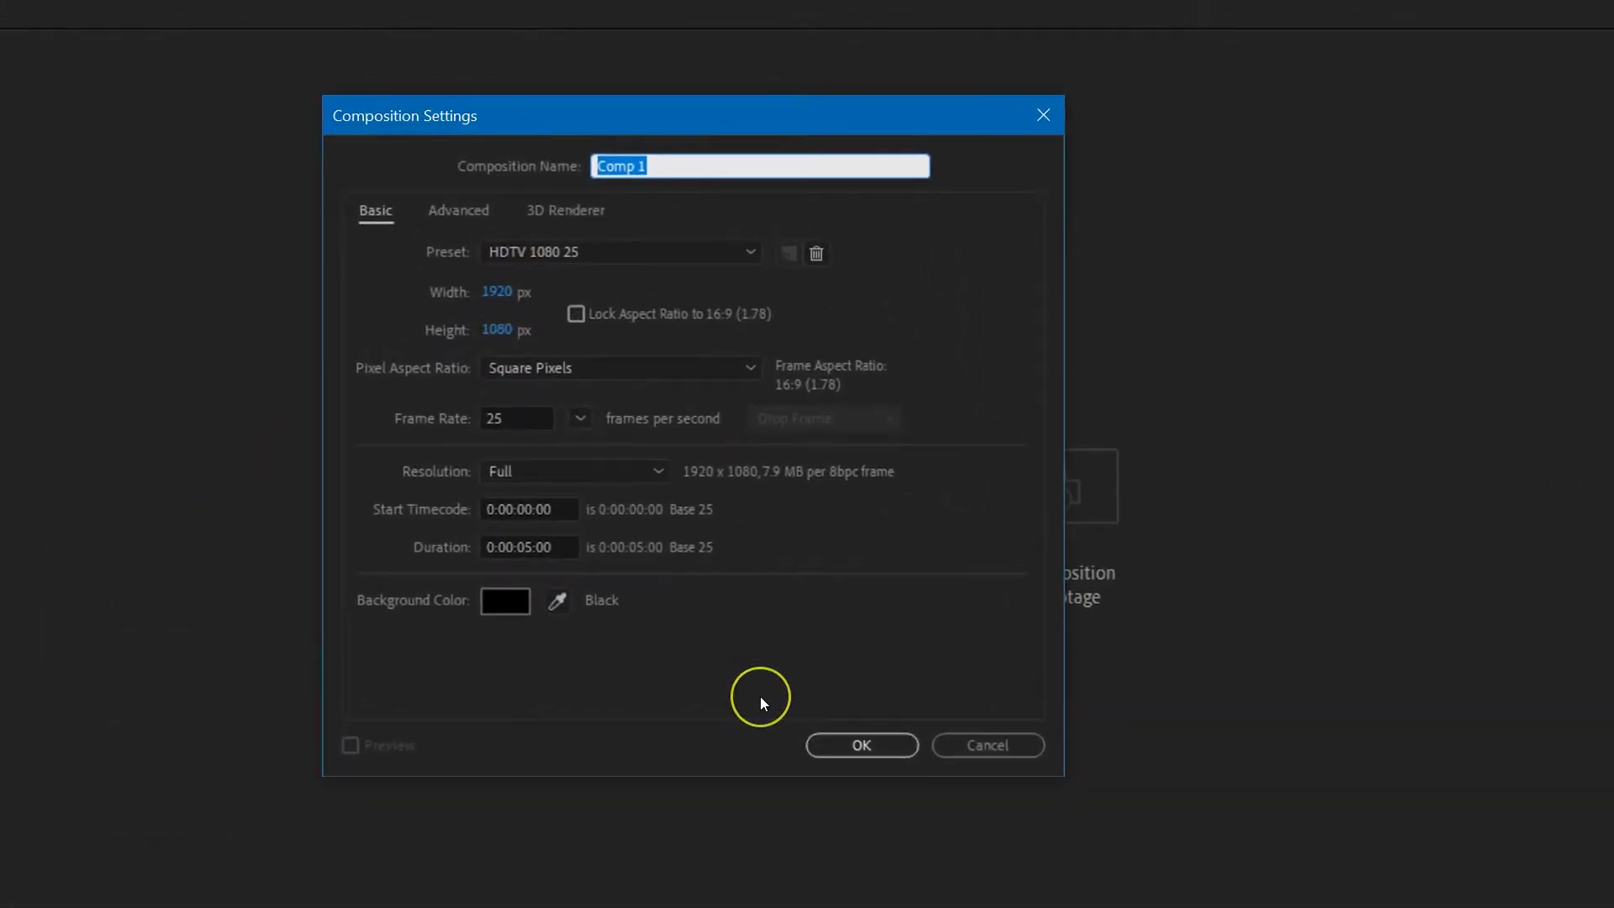
text(Ma)
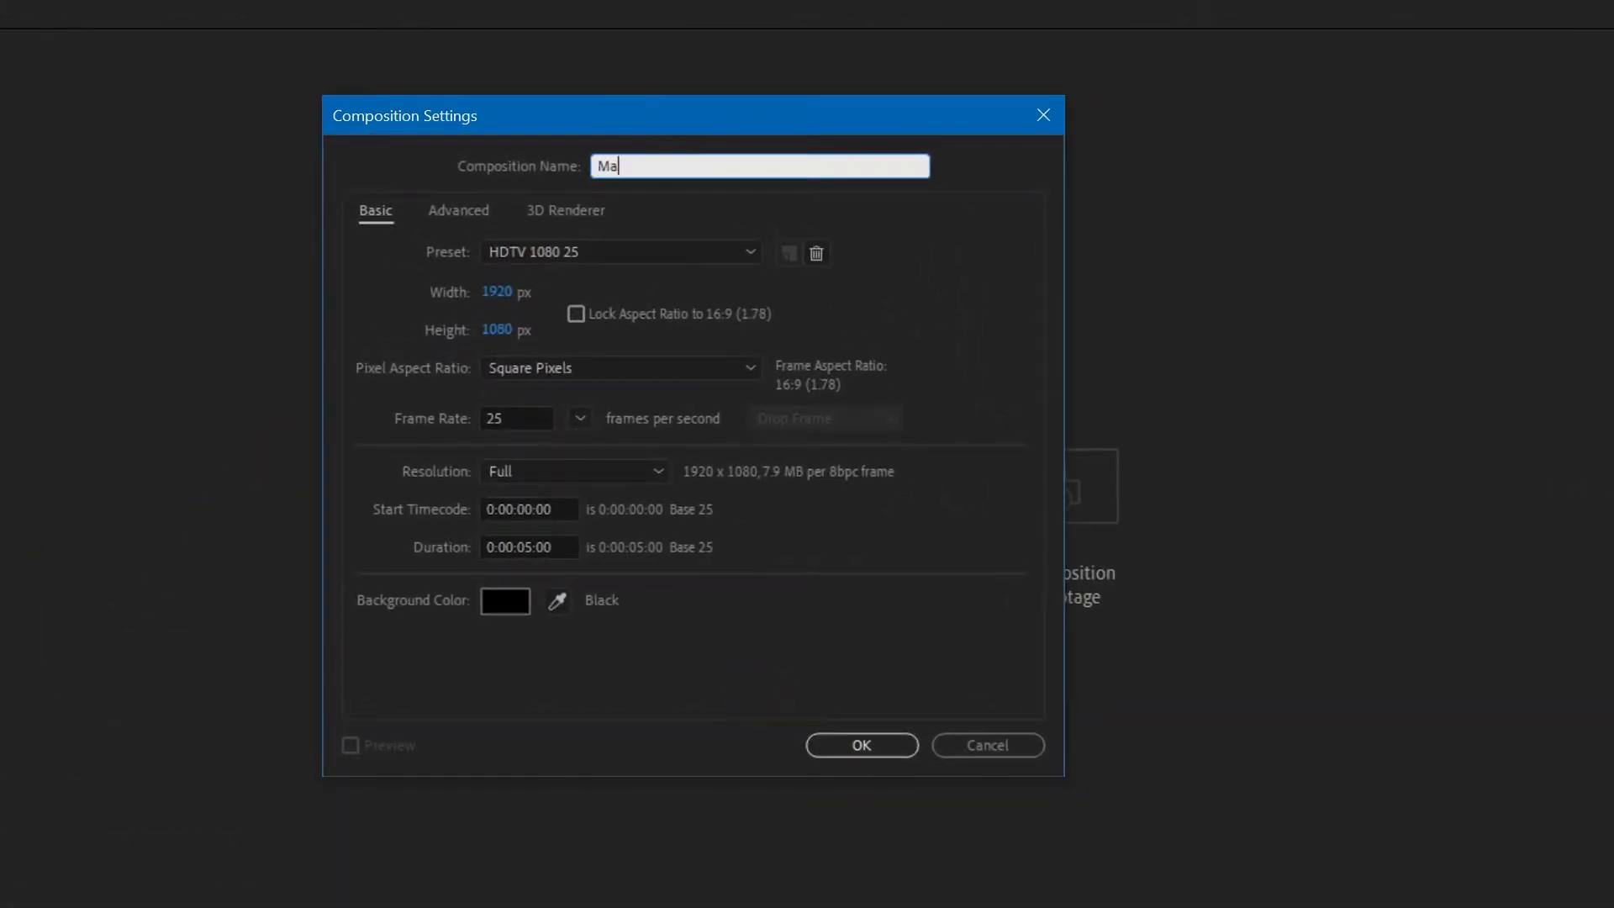
text(p Route)
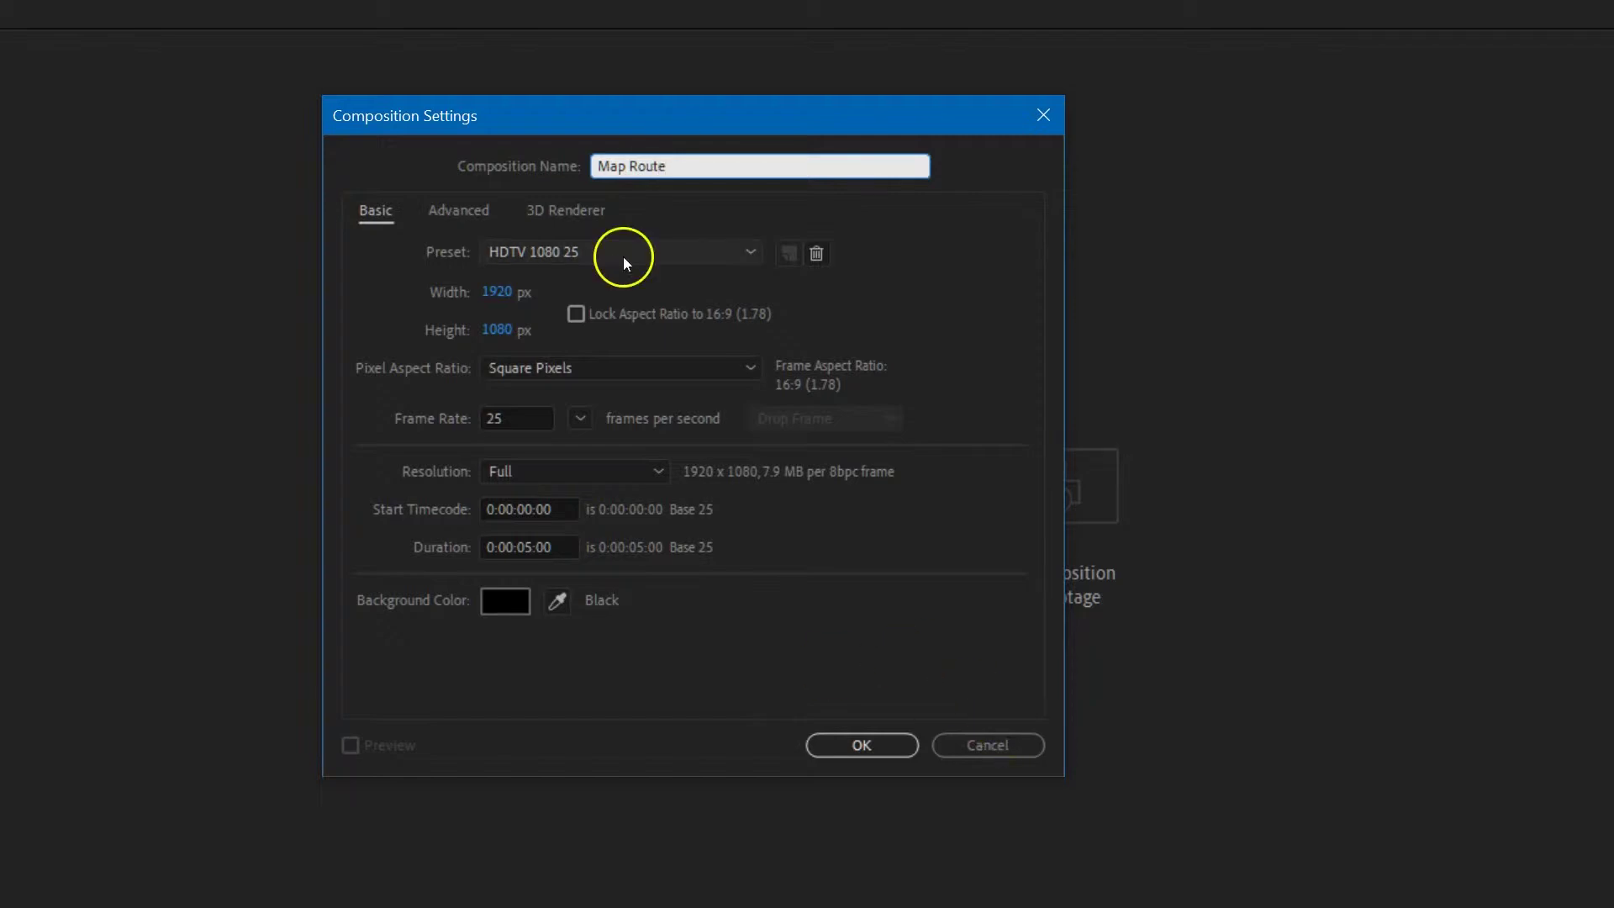
click(525, 548)
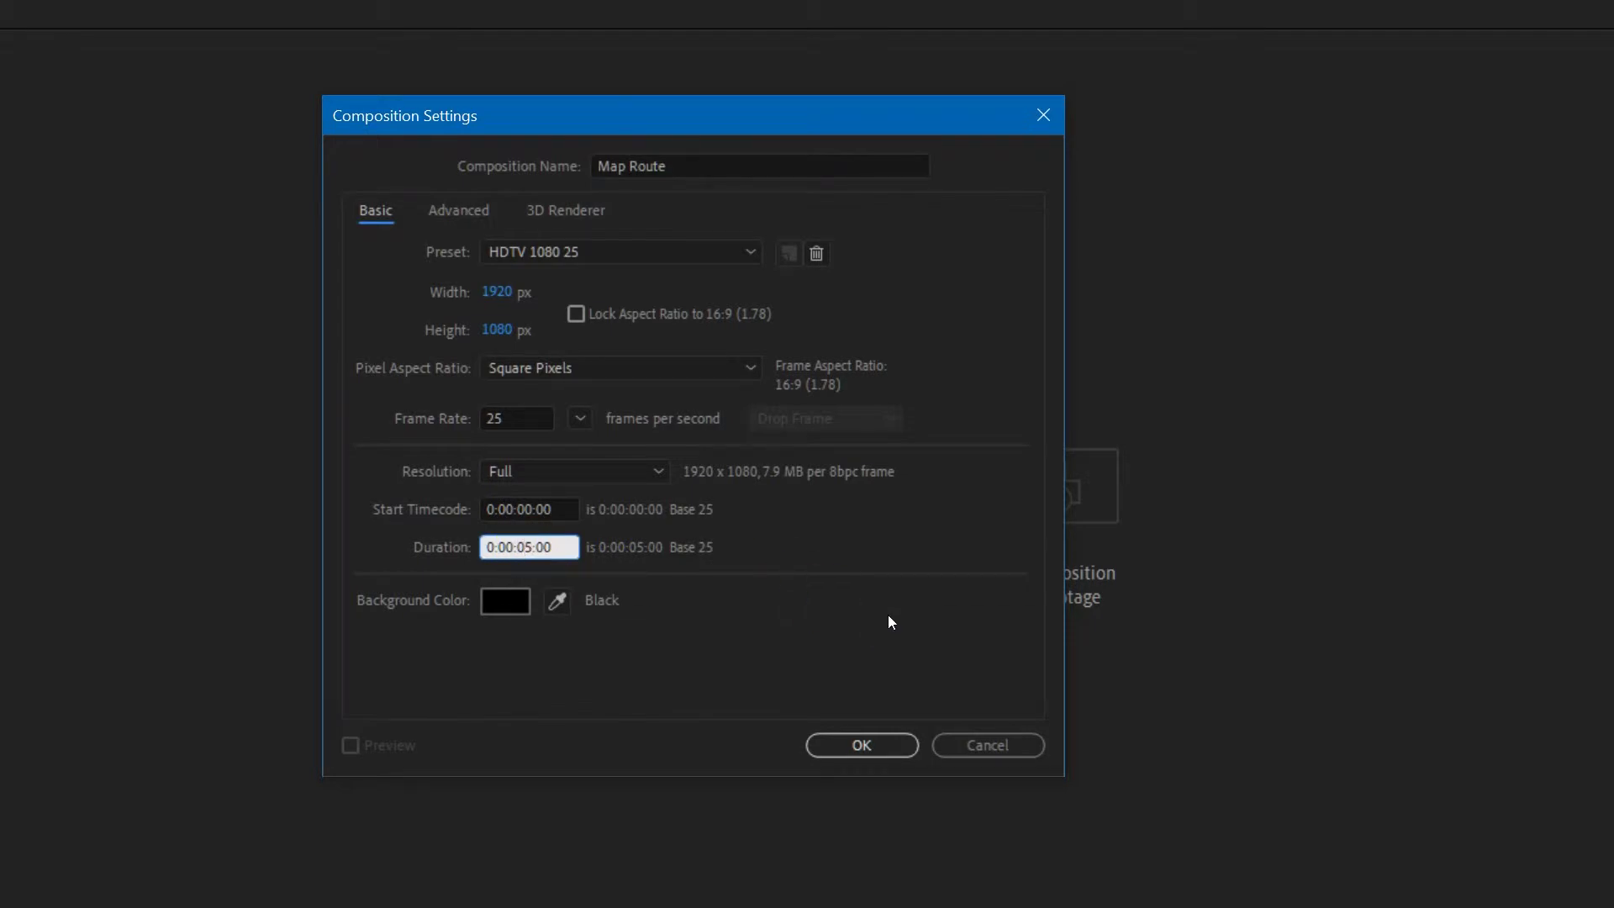
click(866, 745)
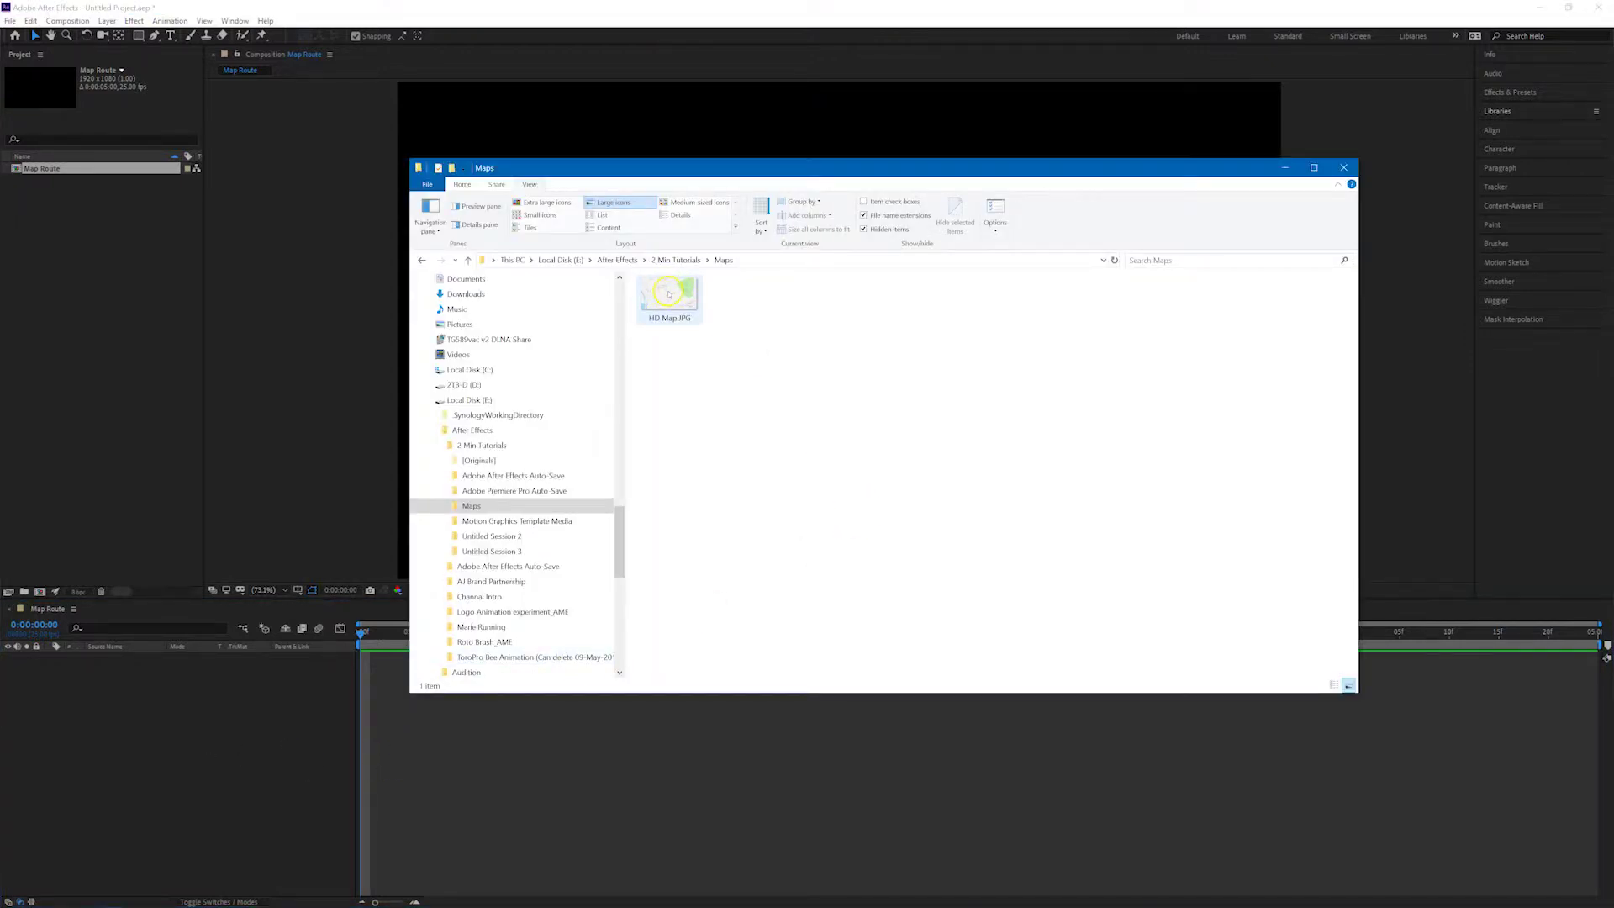
Drag HD Map.JPG from the Maps folder into the composition, then deselect the layer.
click(670, 293)
drag(670, 294, 145, 810)
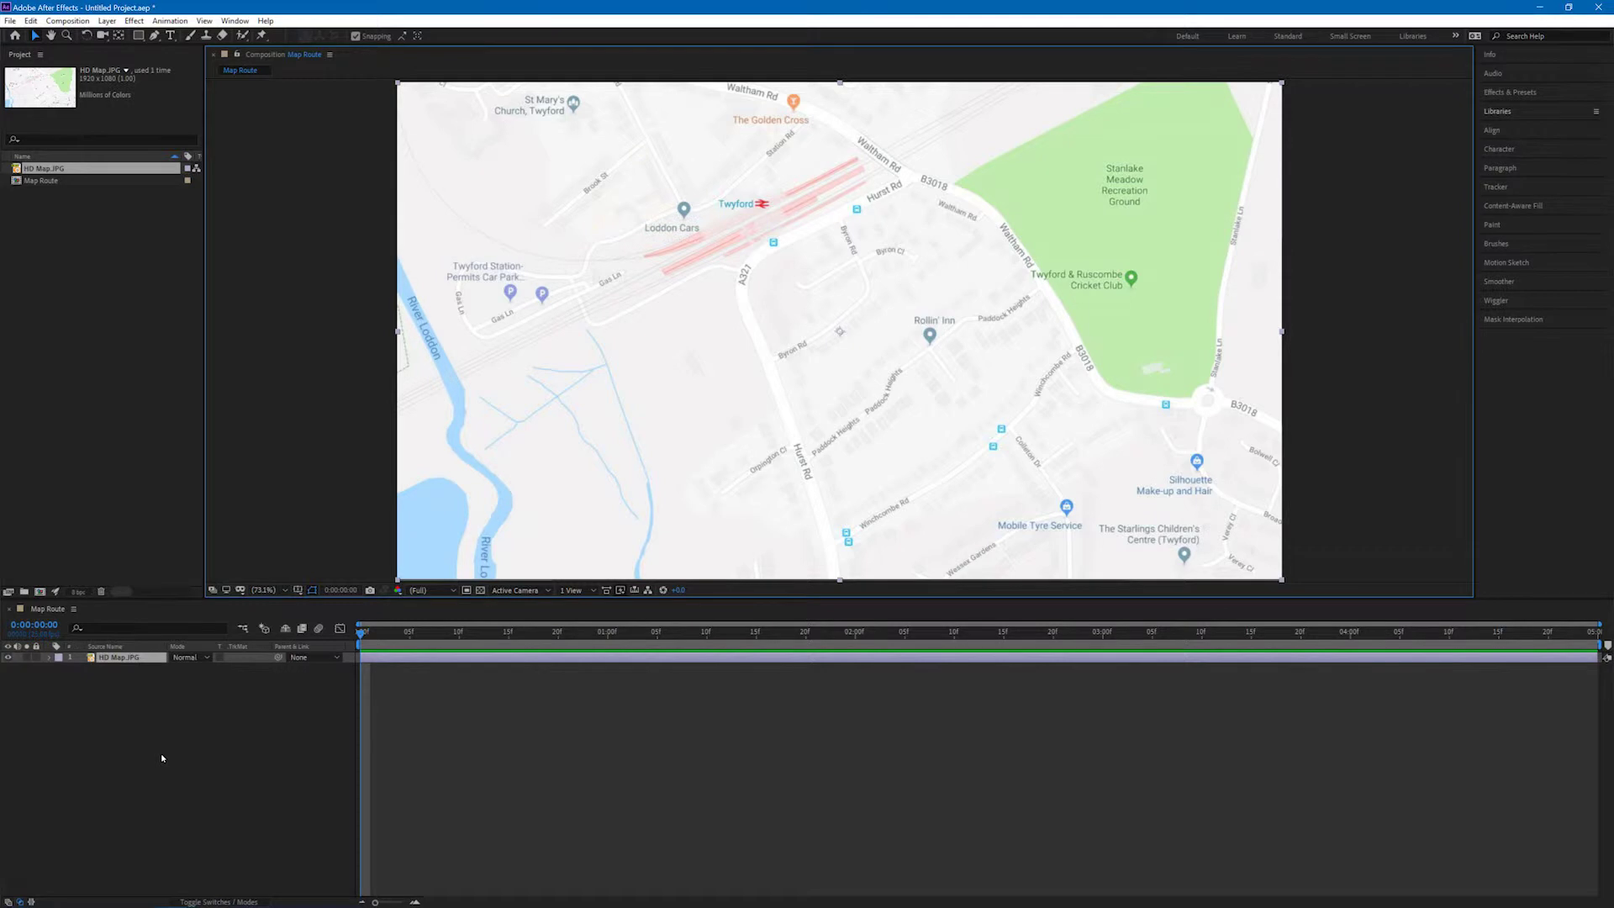
click(162, 757)
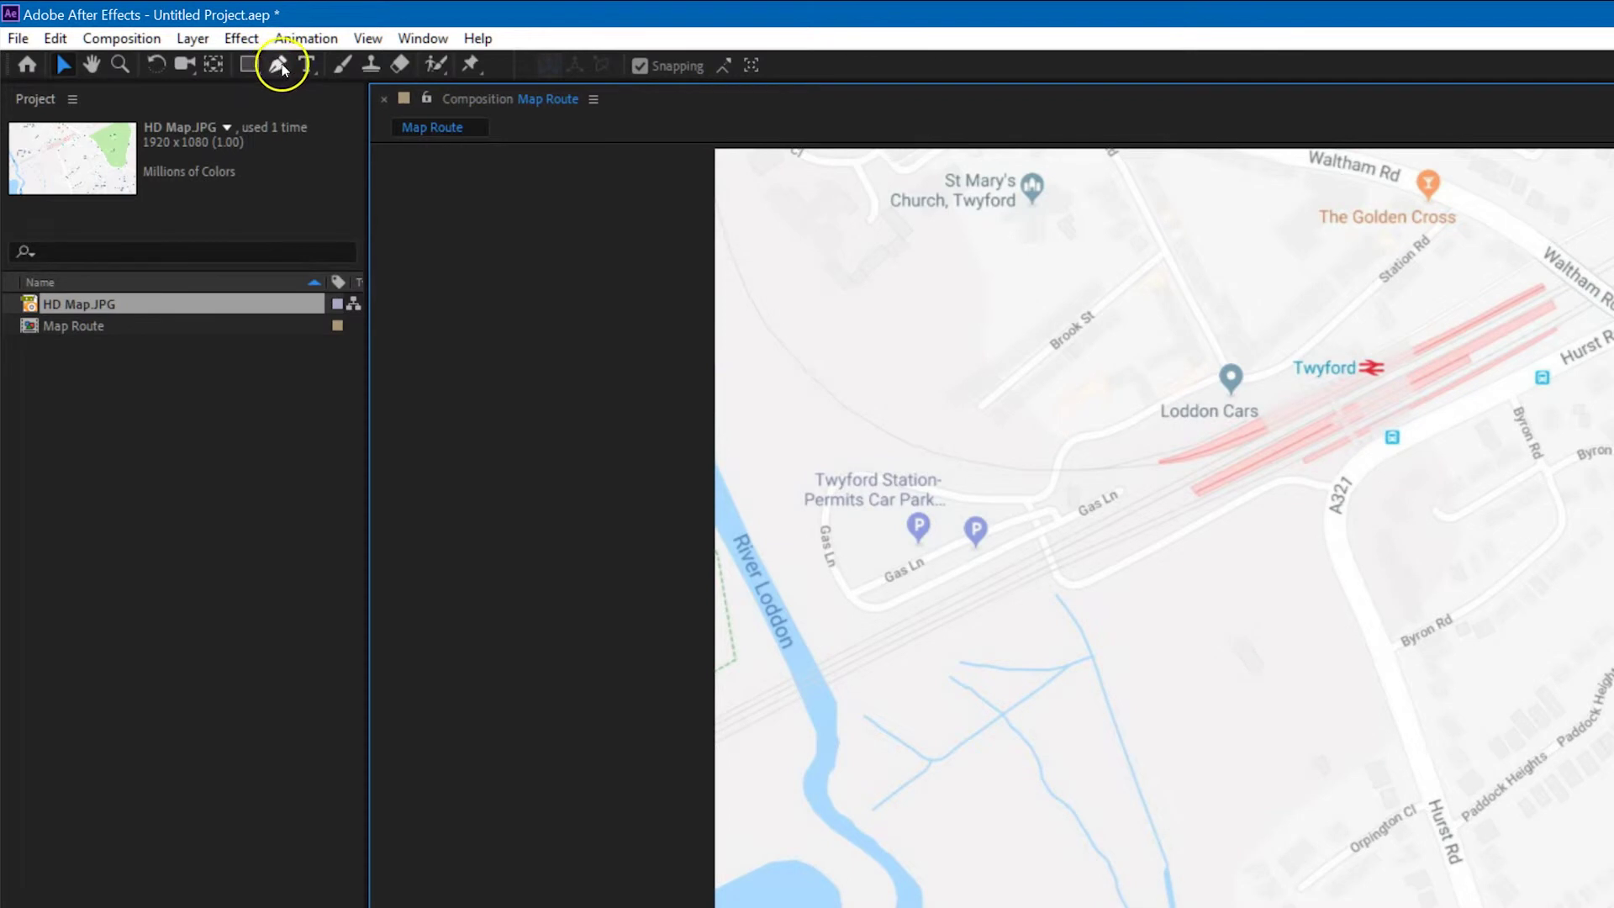
Switch to the Pen tool and set the shape fill to None.
click(280, 68)
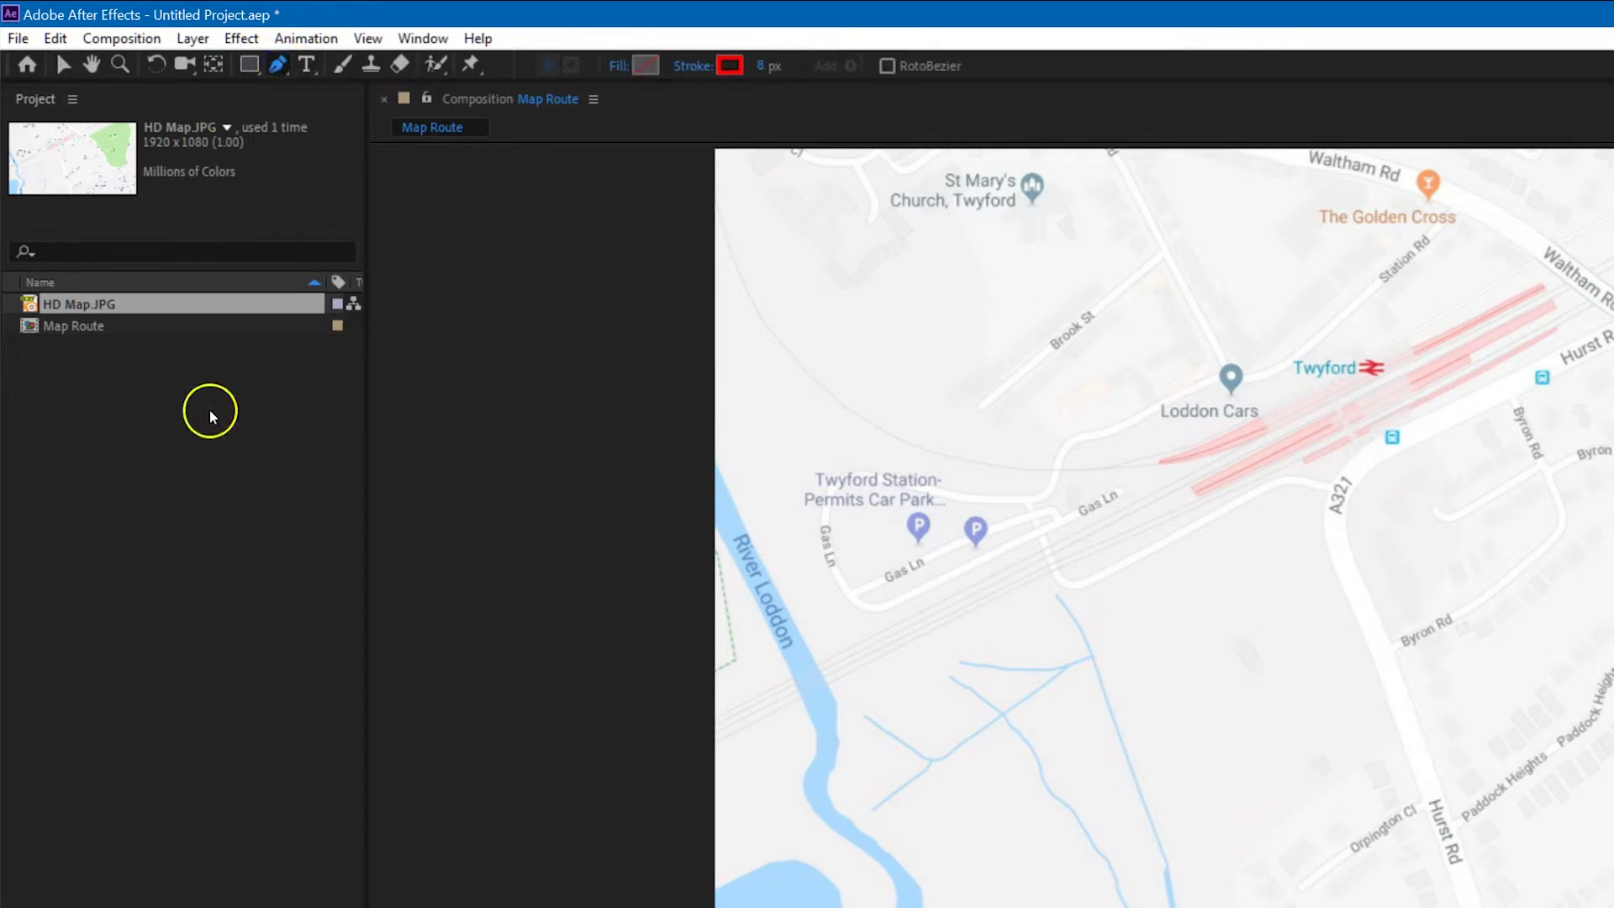
click(623, 67)
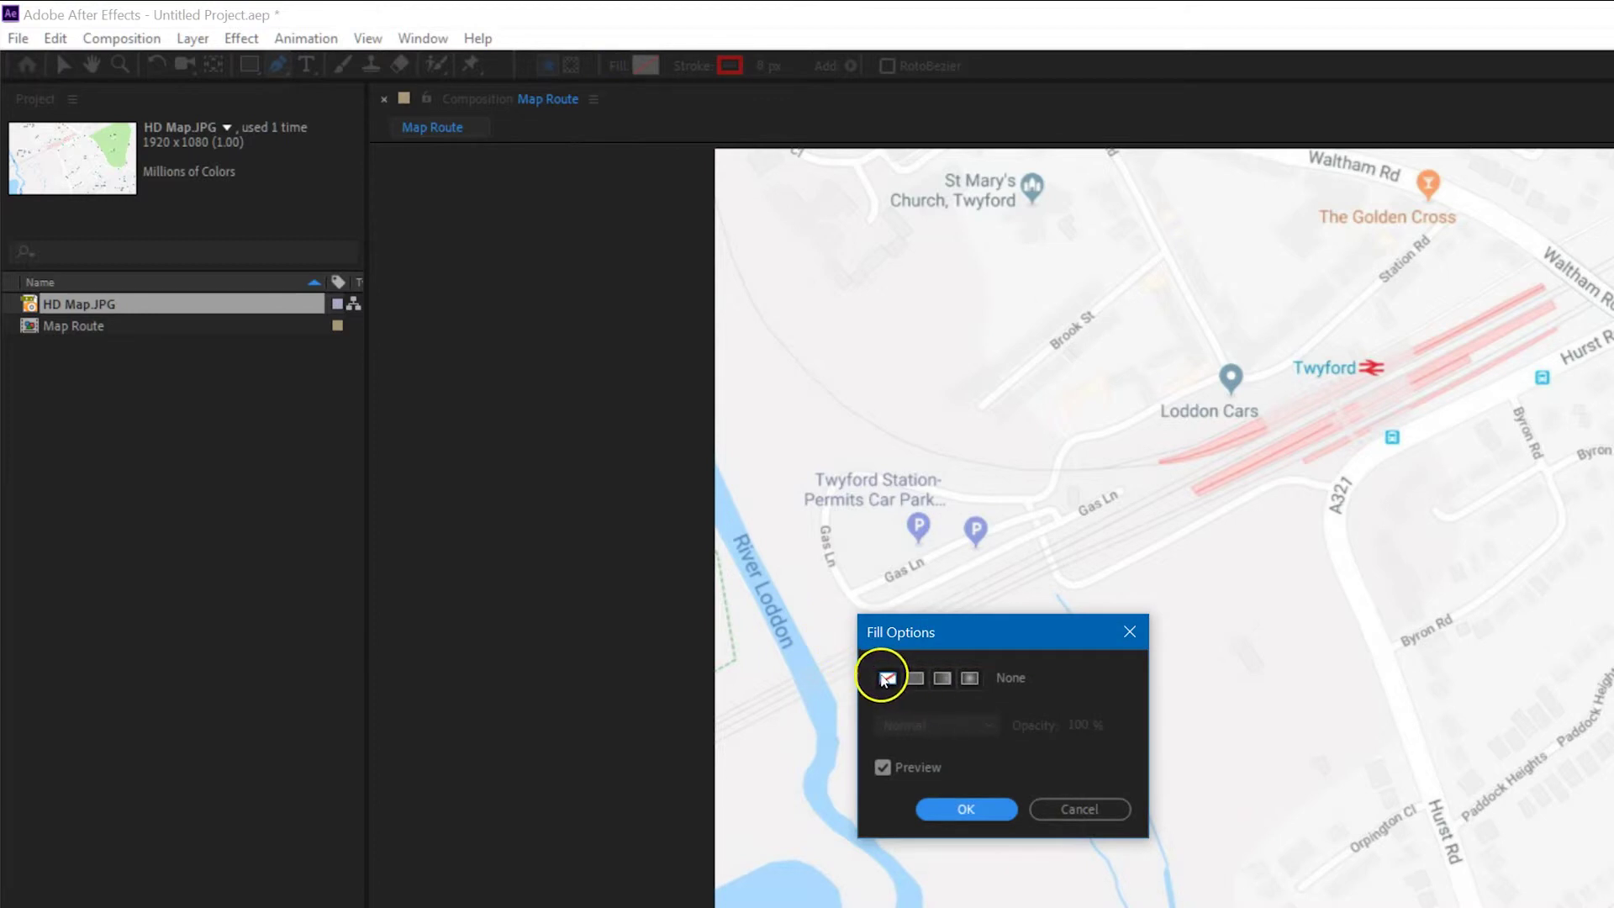
click(887, 680)
click(966, 809)
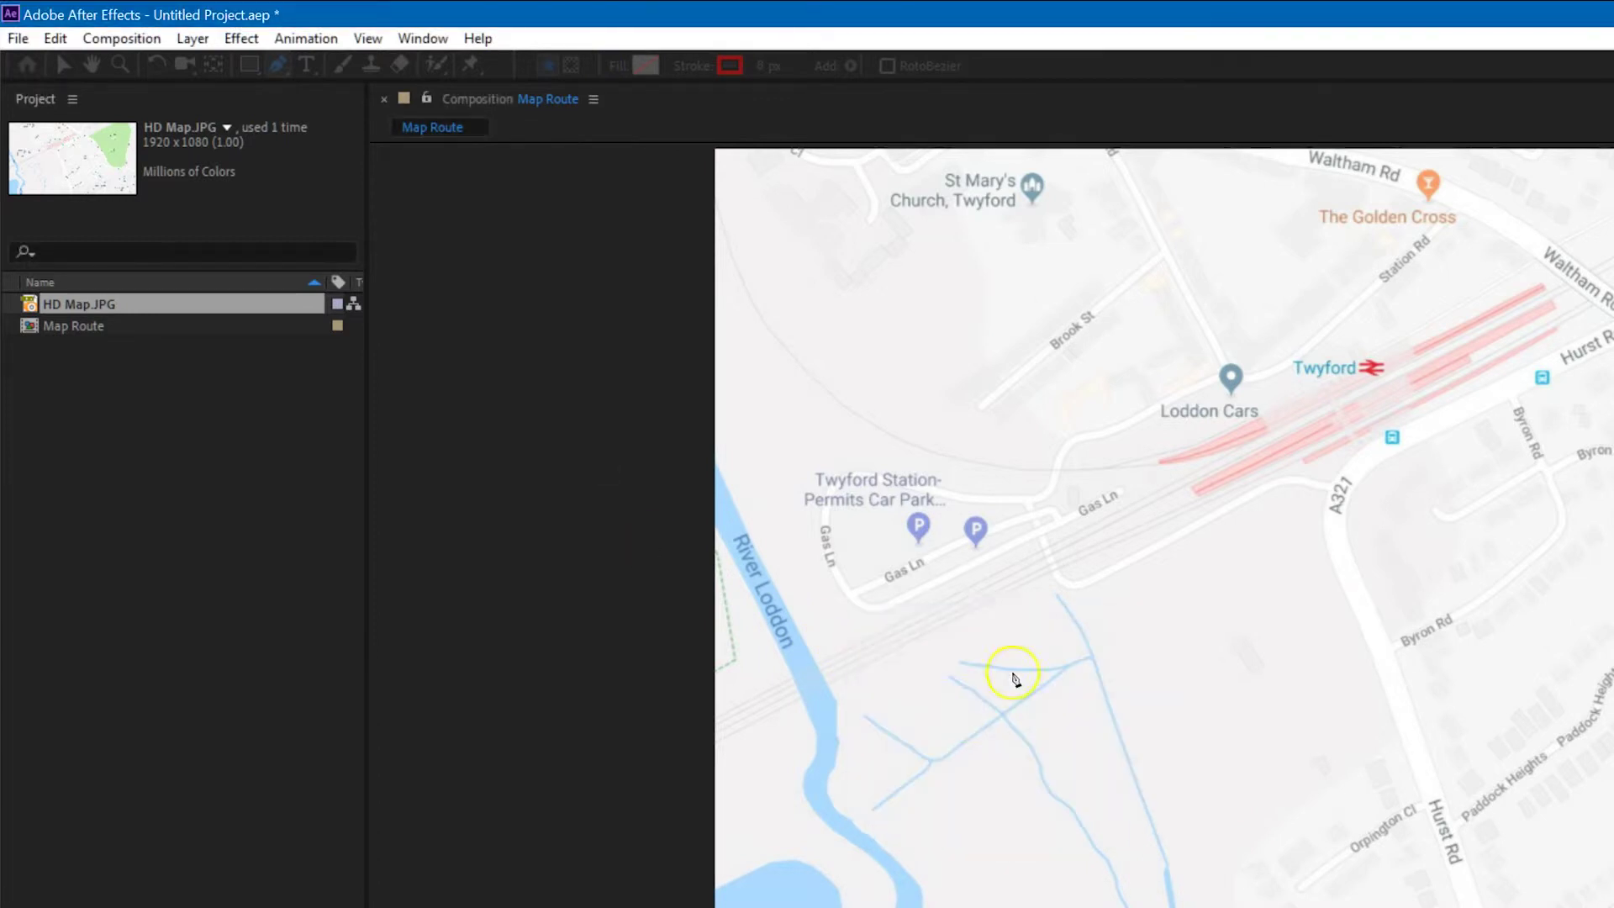
Set the shape stroke to a solid colour of red FF0000.
click(686, 68)
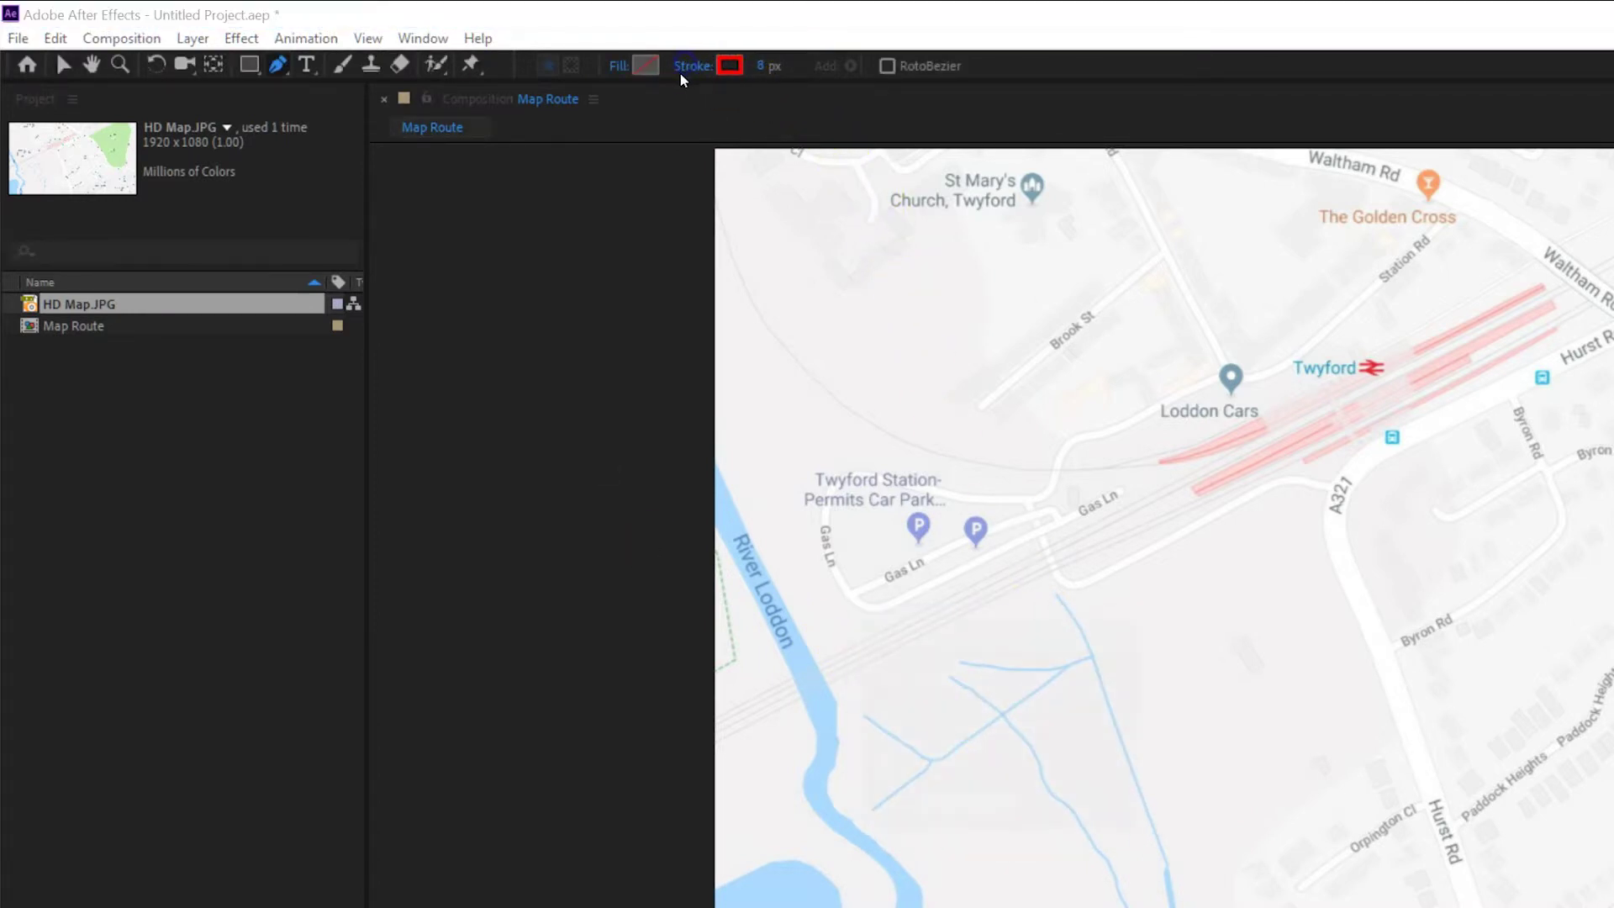
click(912, 679)
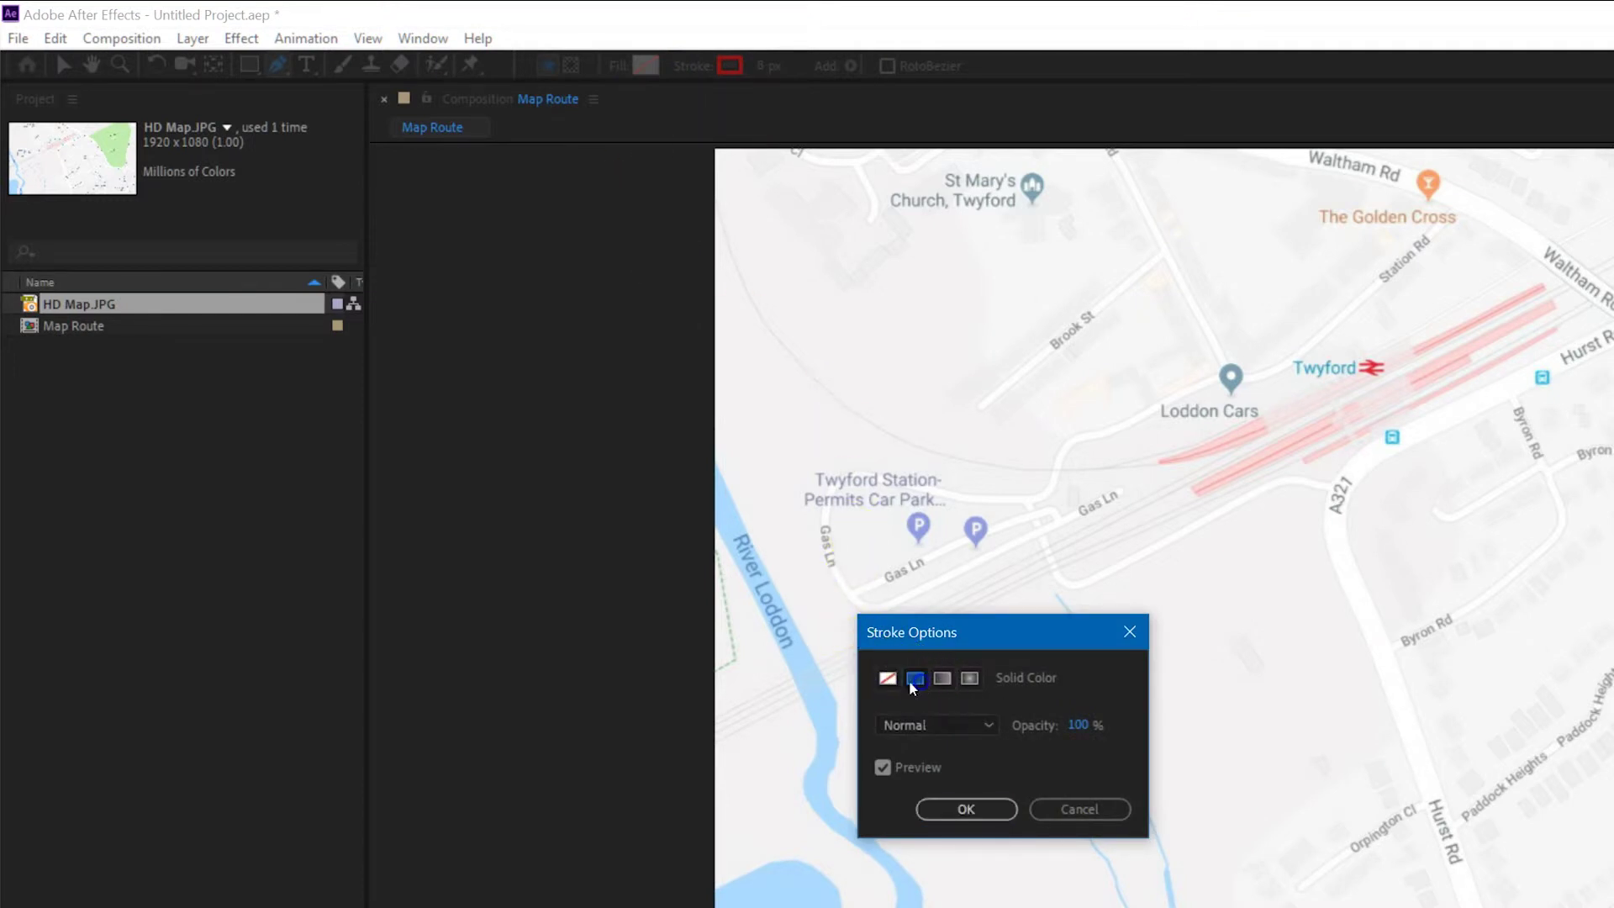
click(985, 812)
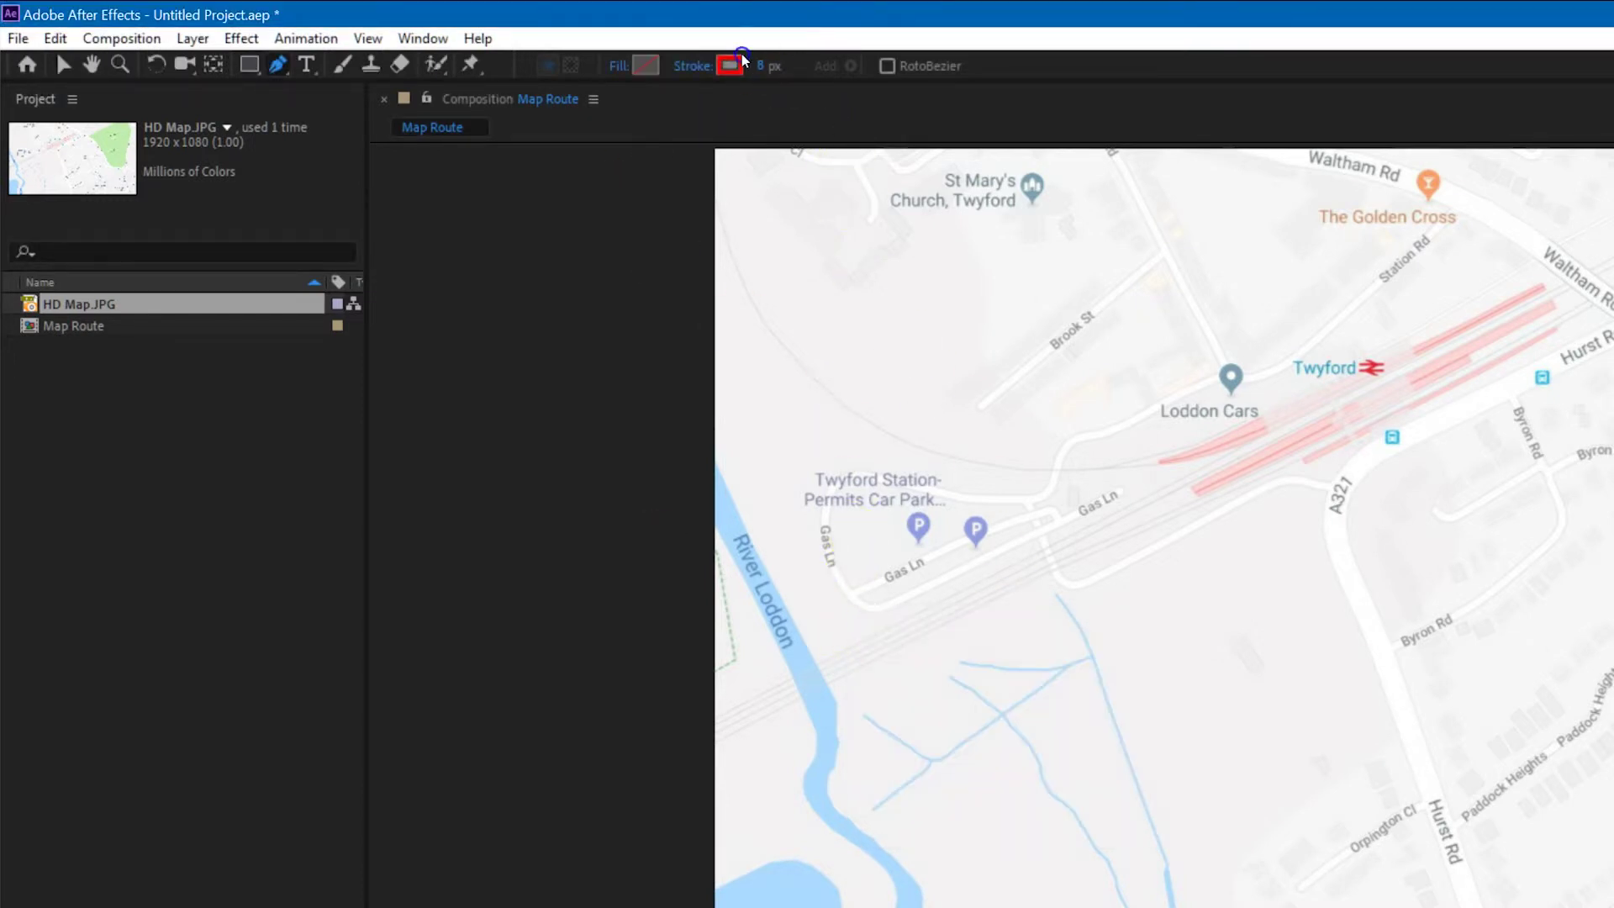
click(730, 66)
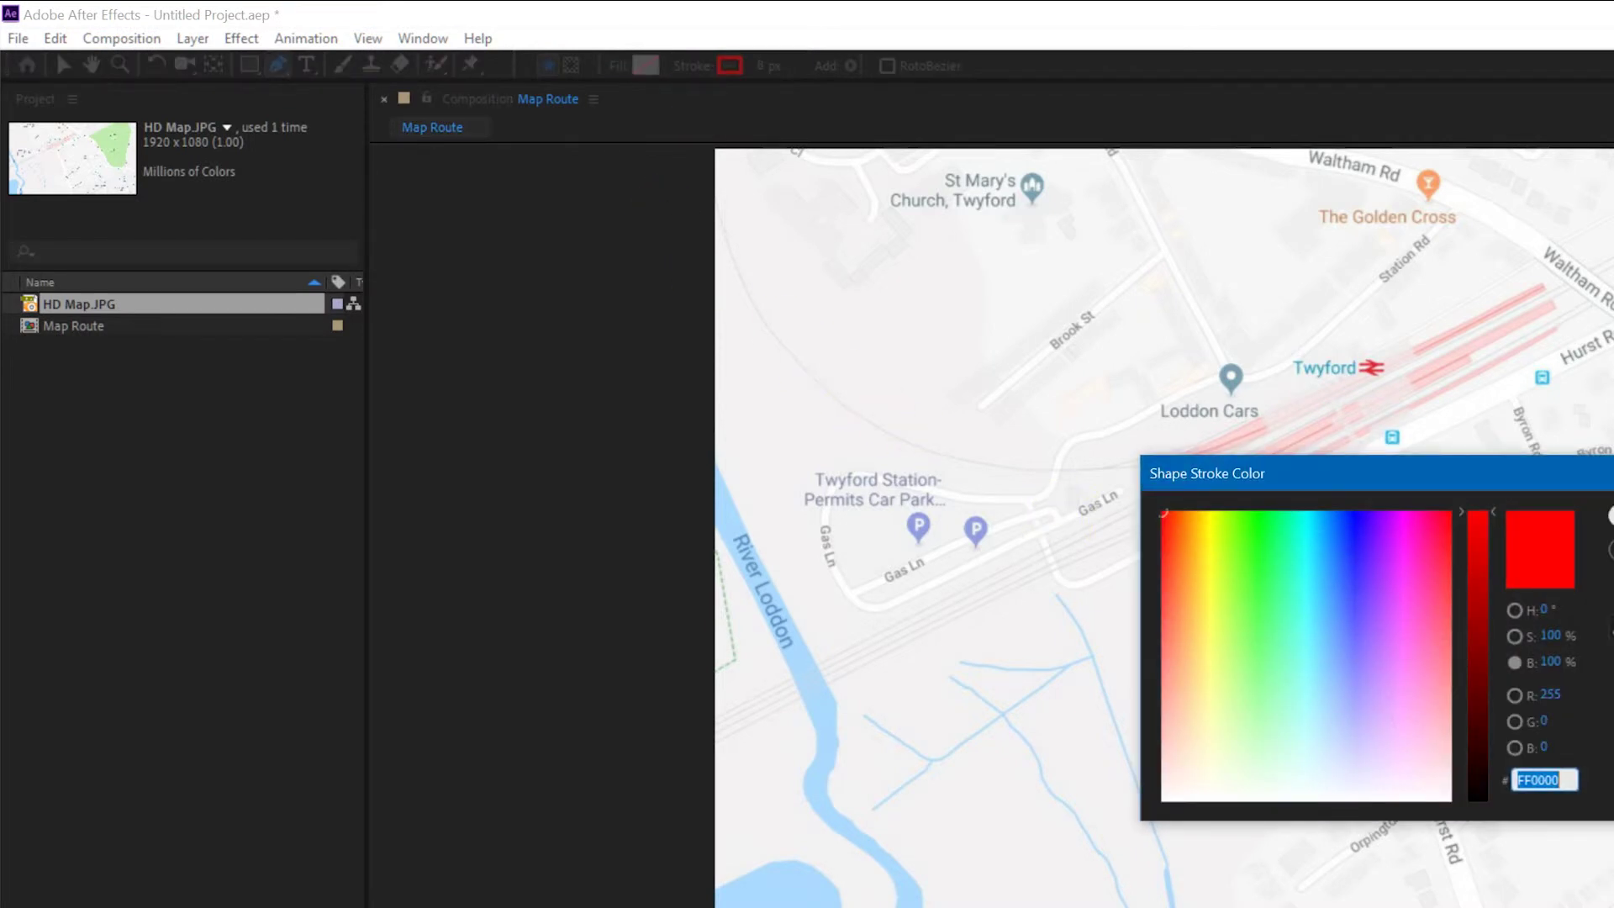
key(Return)
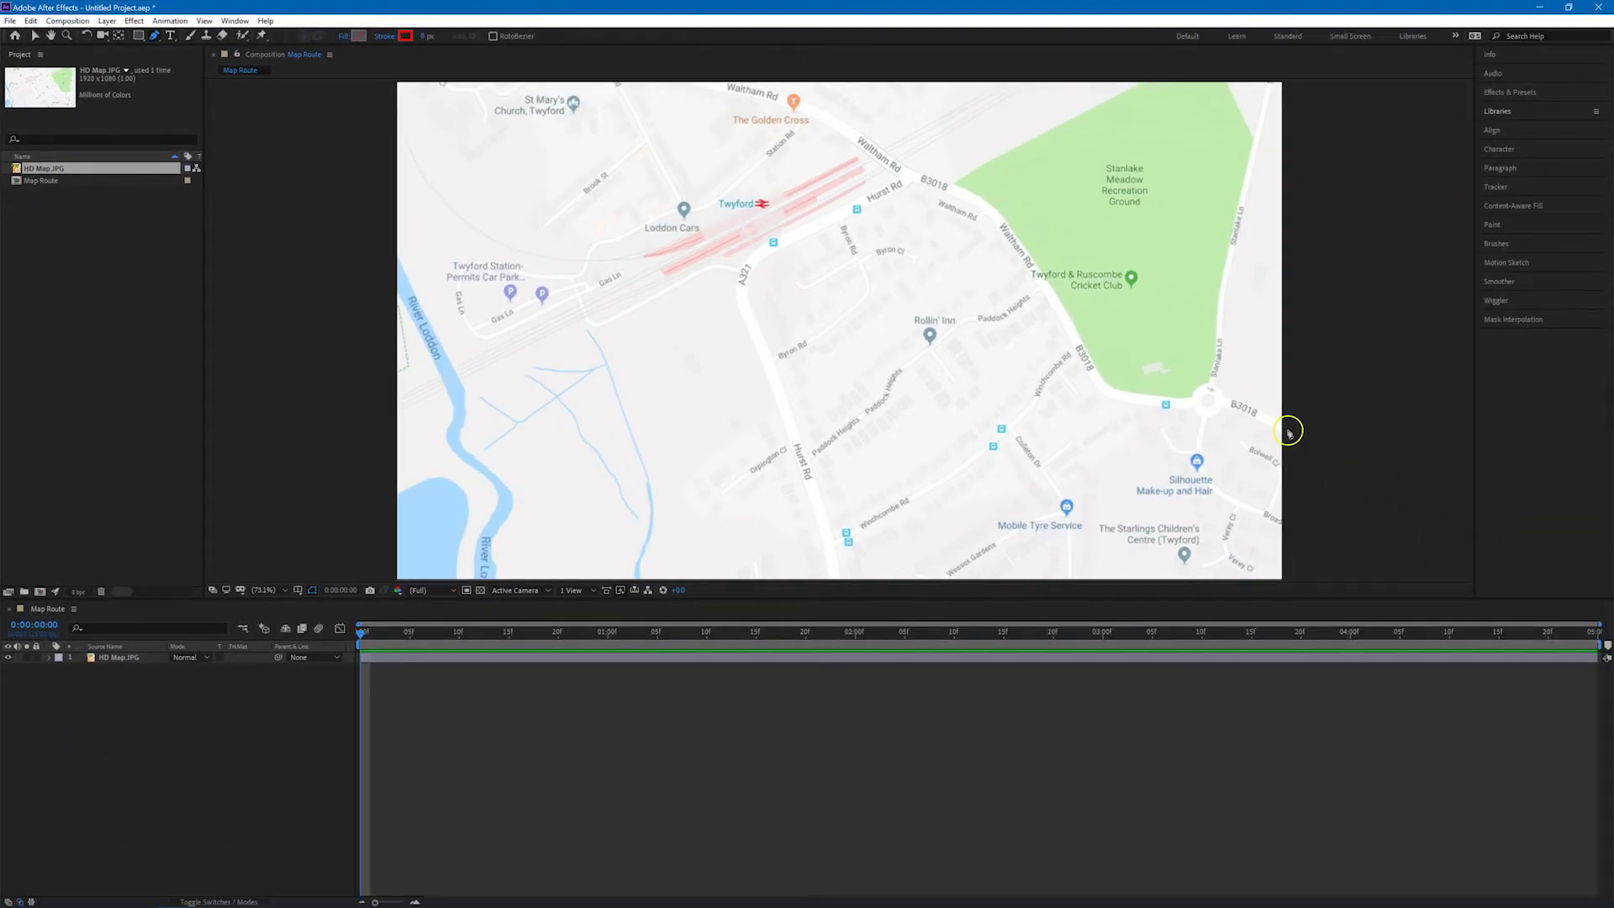
Pen the route from the map's right edge along B3018, the roundabout and Waltham Rd.
click(1287, 430)
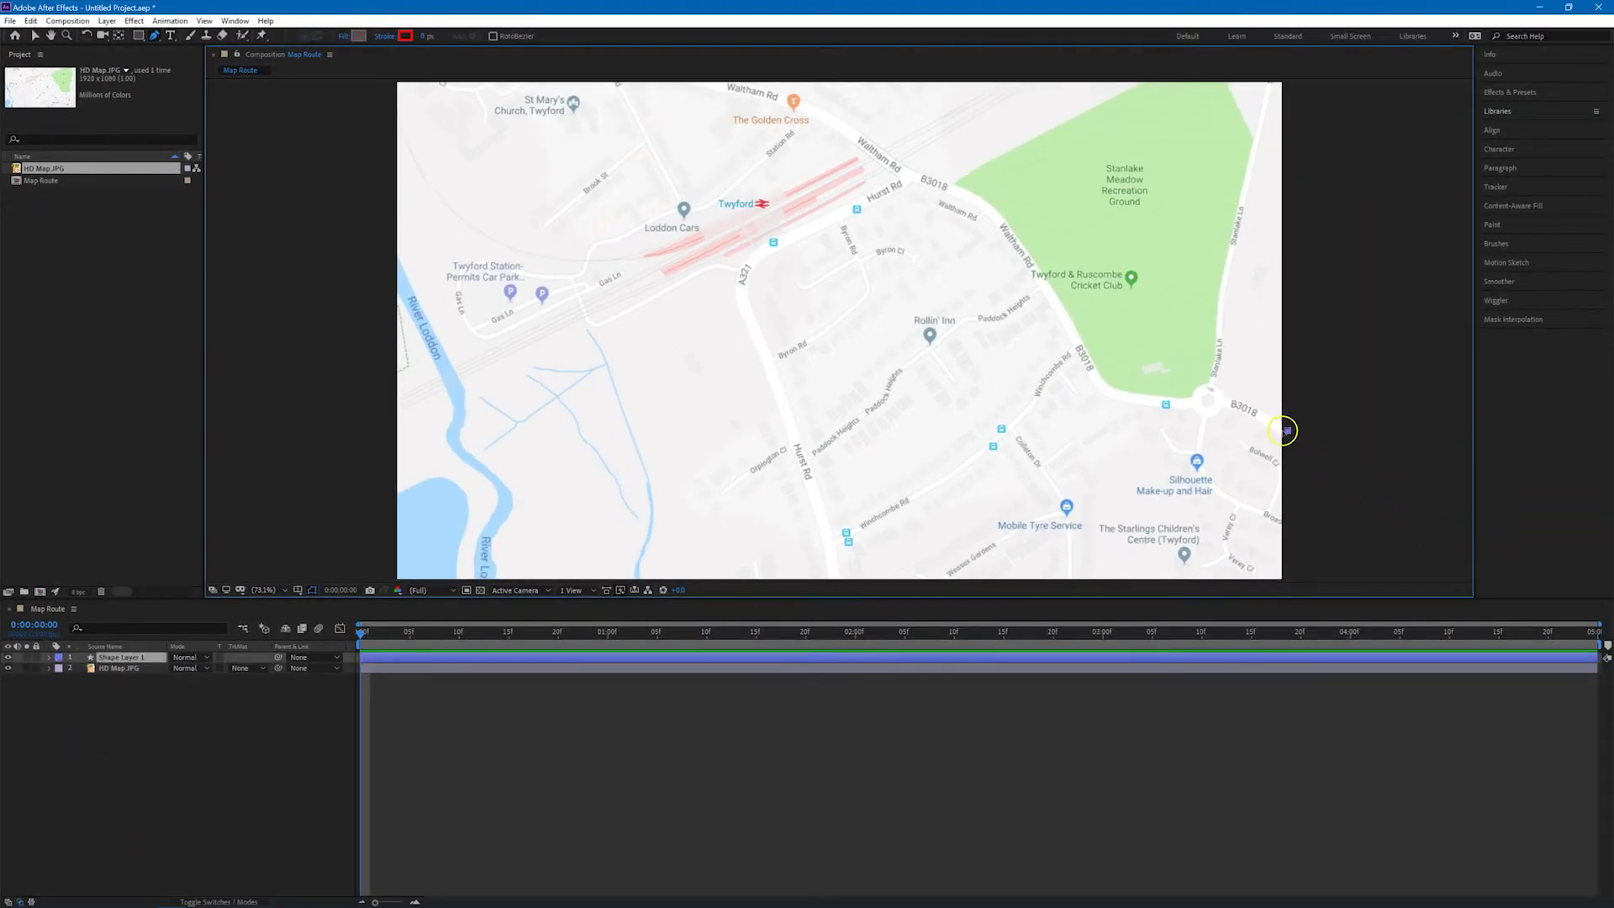
click(1234, 406)
drag(1211, 412, 1191, 405)
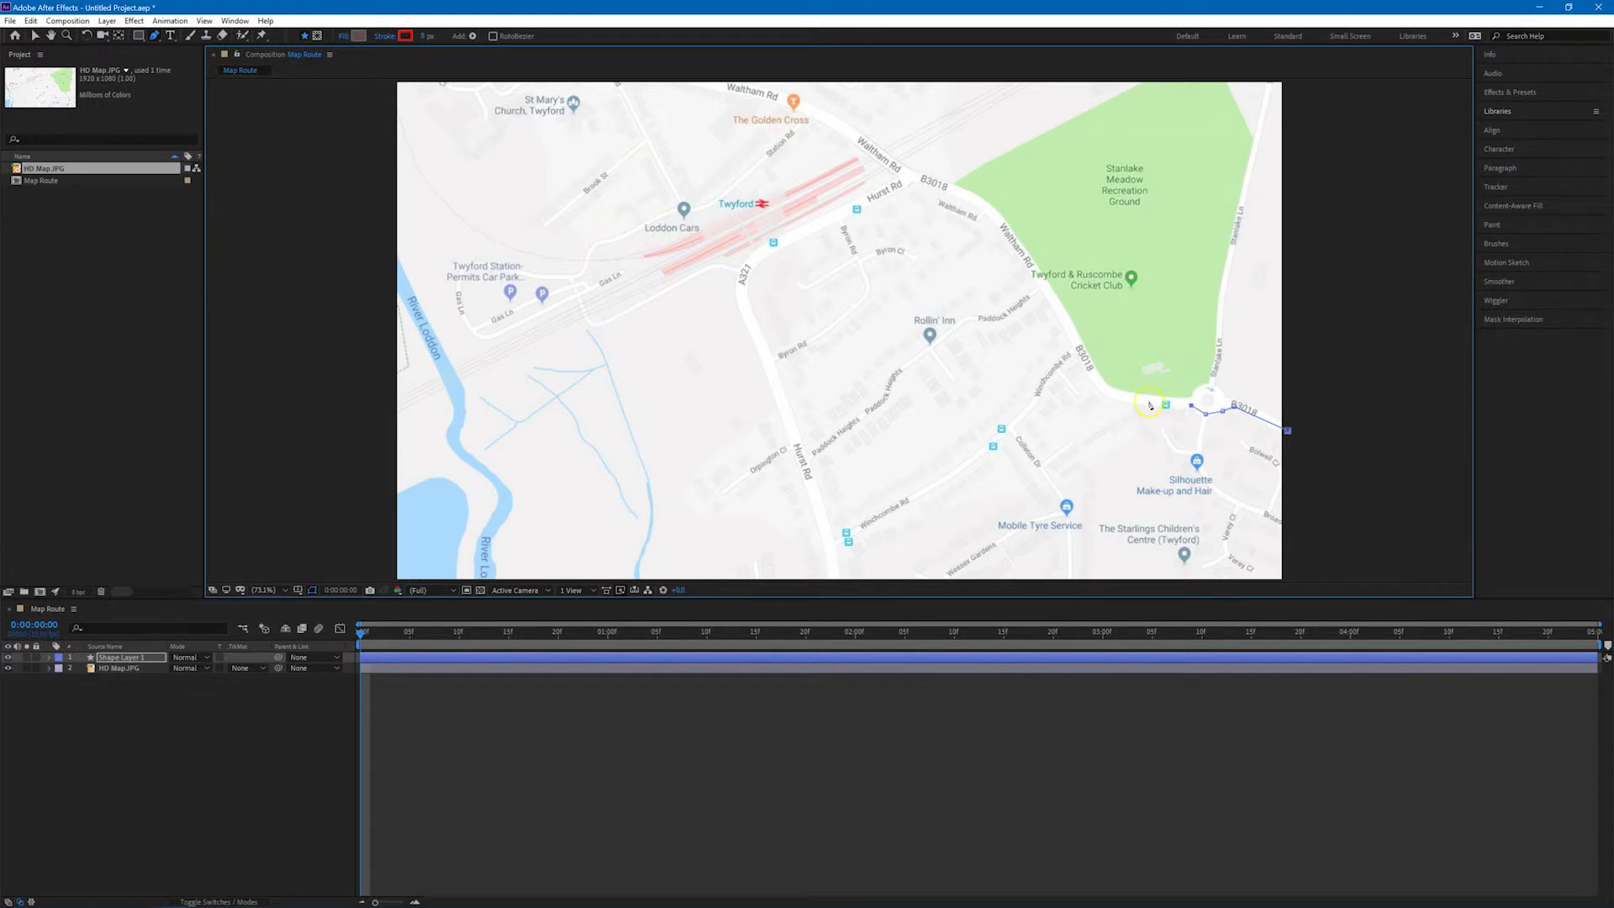
click(1116, 398)
click(1088, 380)
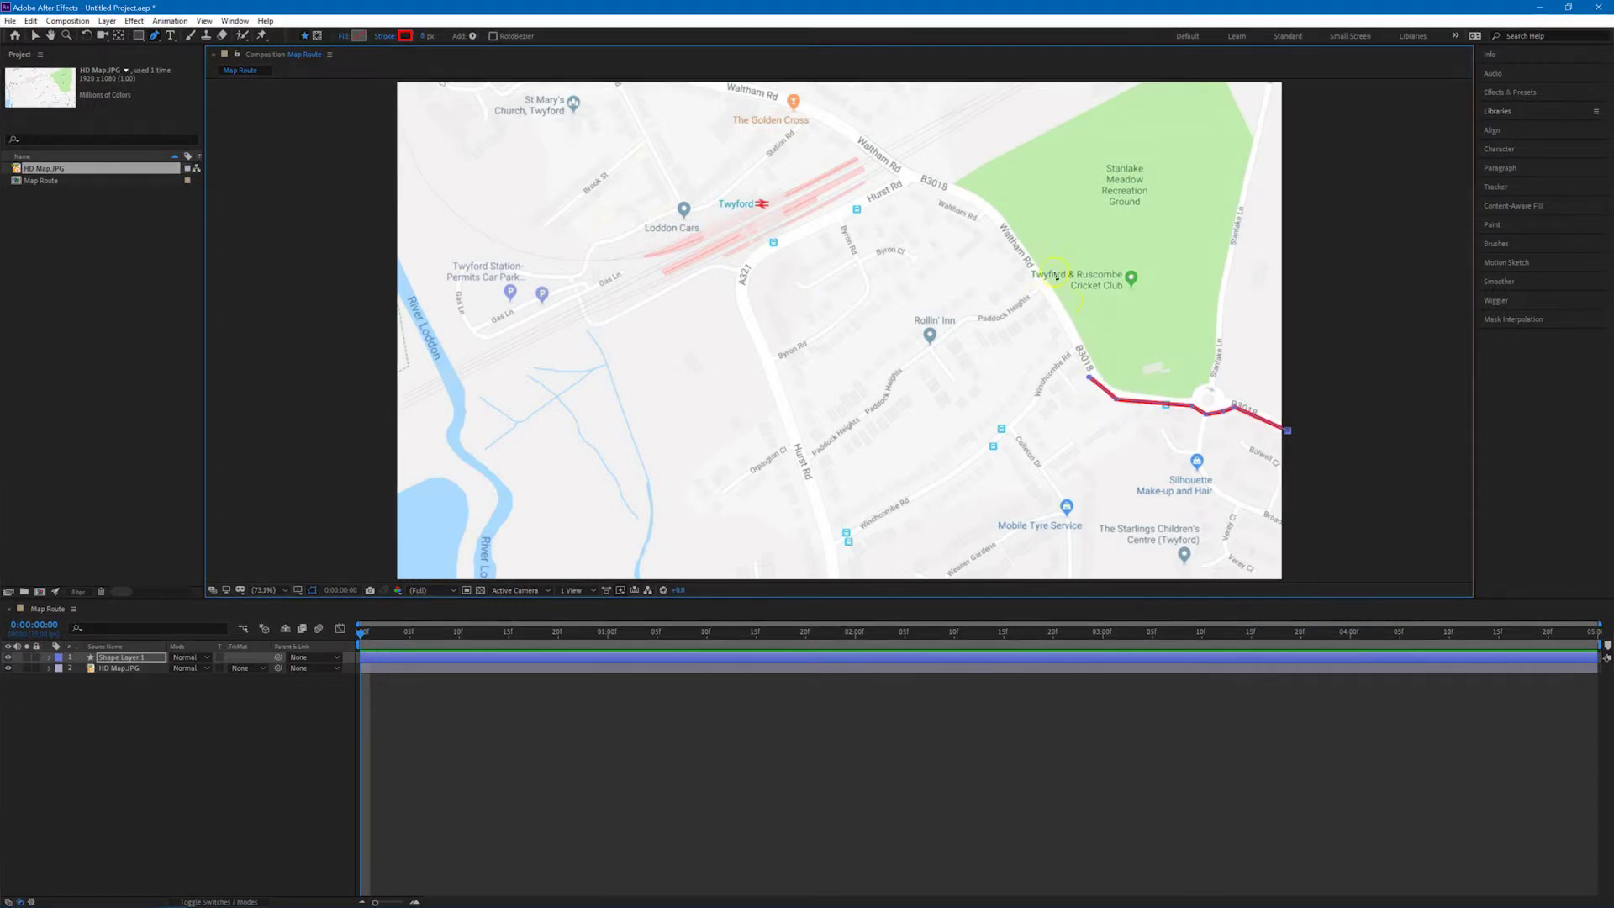
drag(1043, 282, 1041, 267)
click(988, 212)
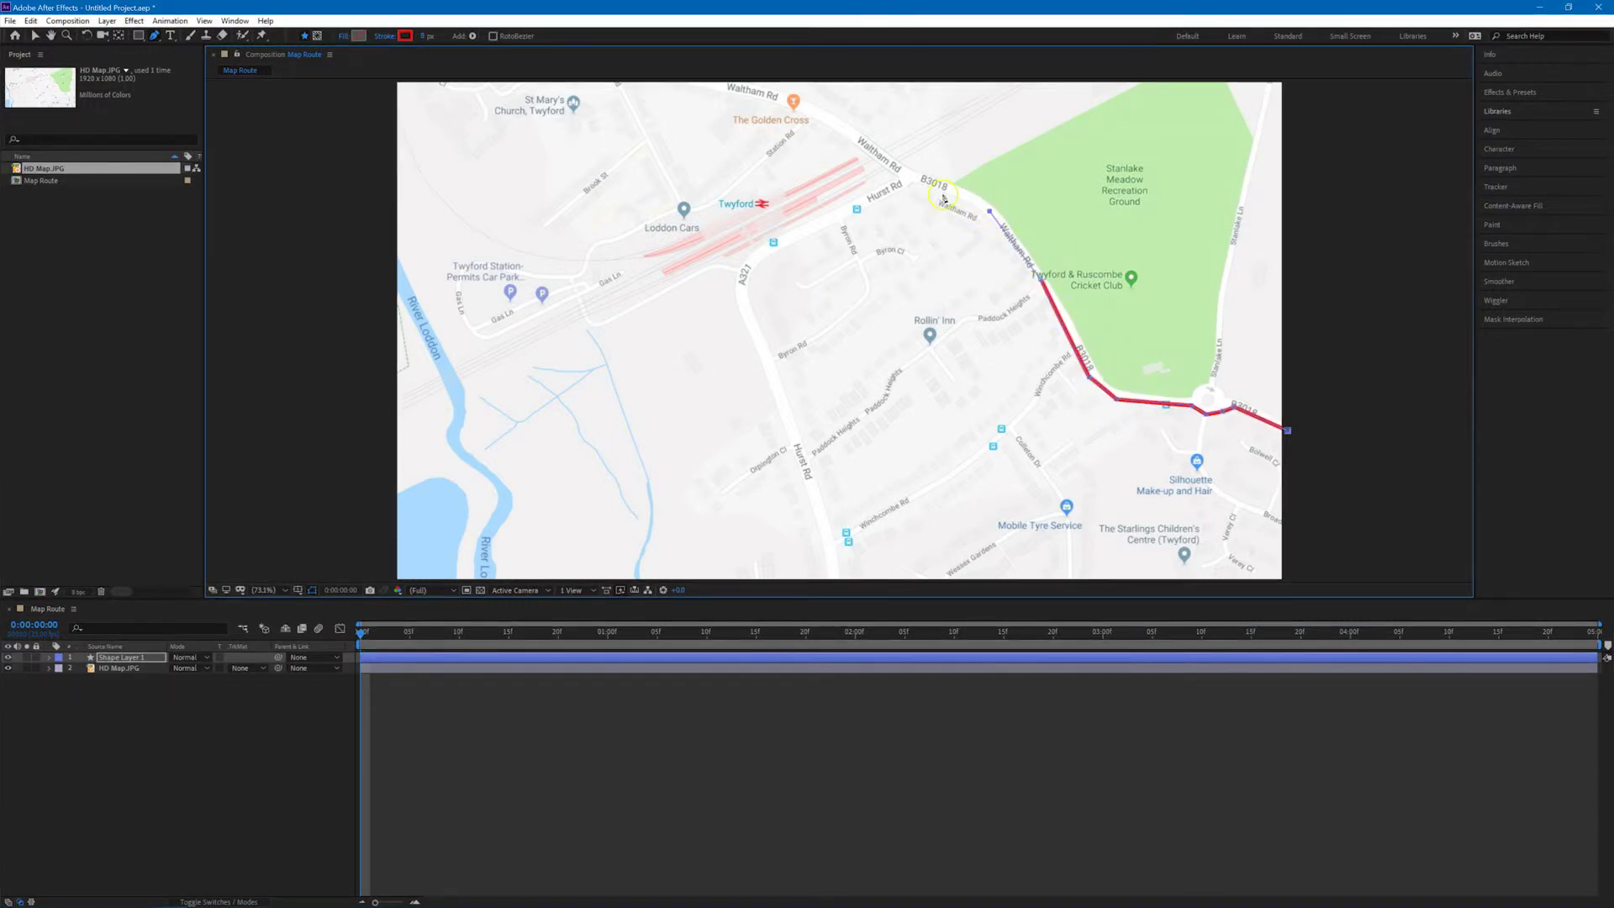
click(927, 181)
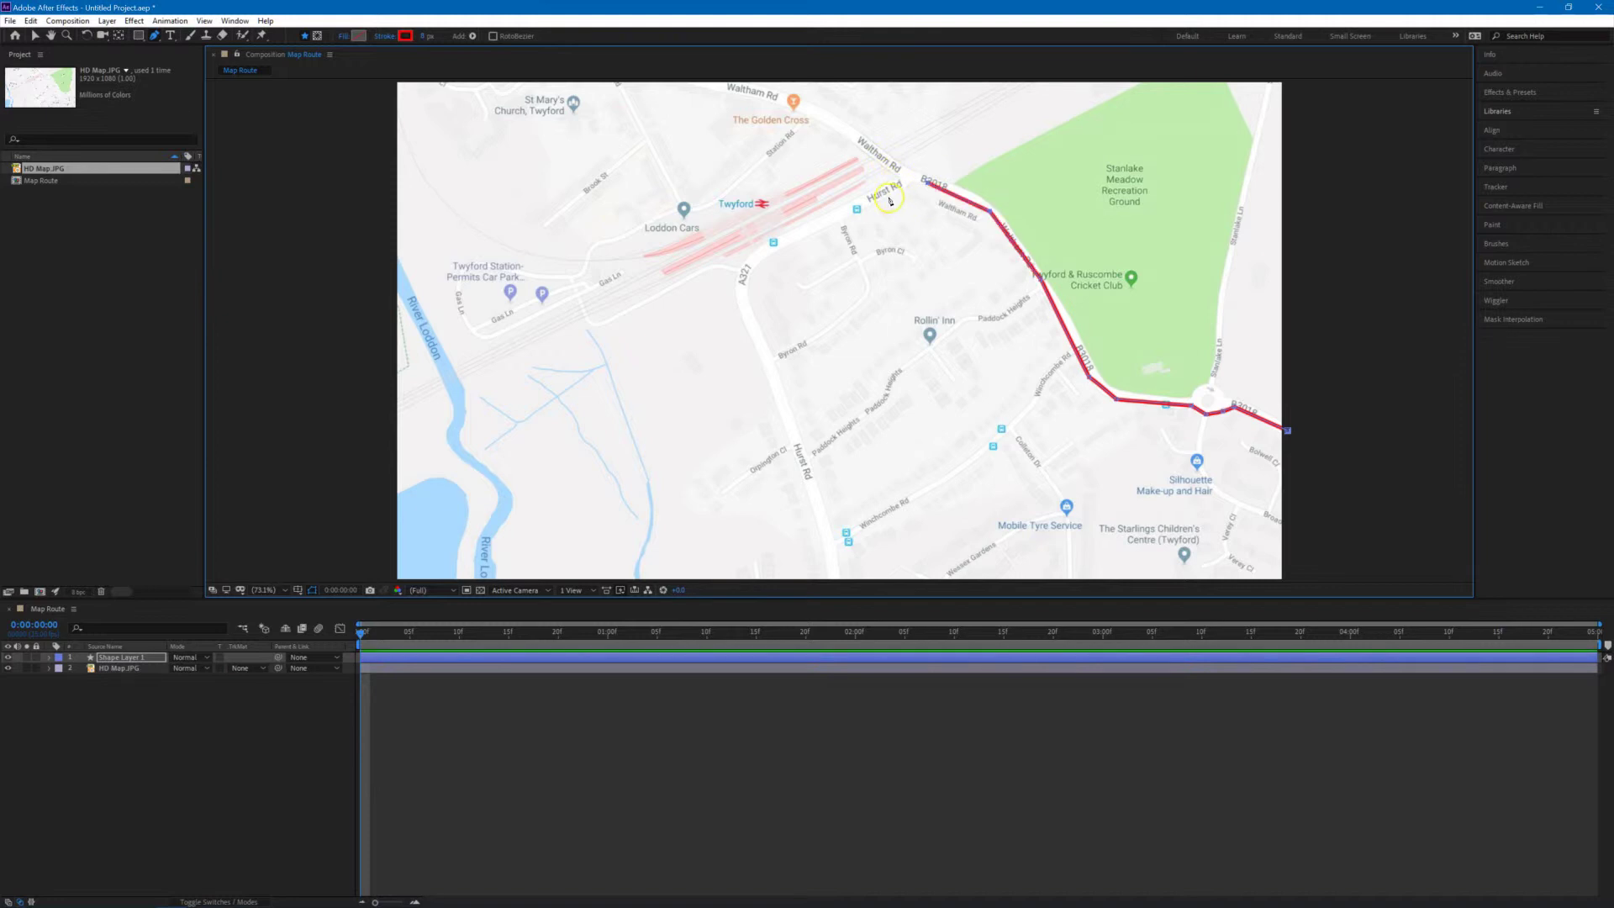
click(912, 177)
click(837, 214)
click(766, 250)
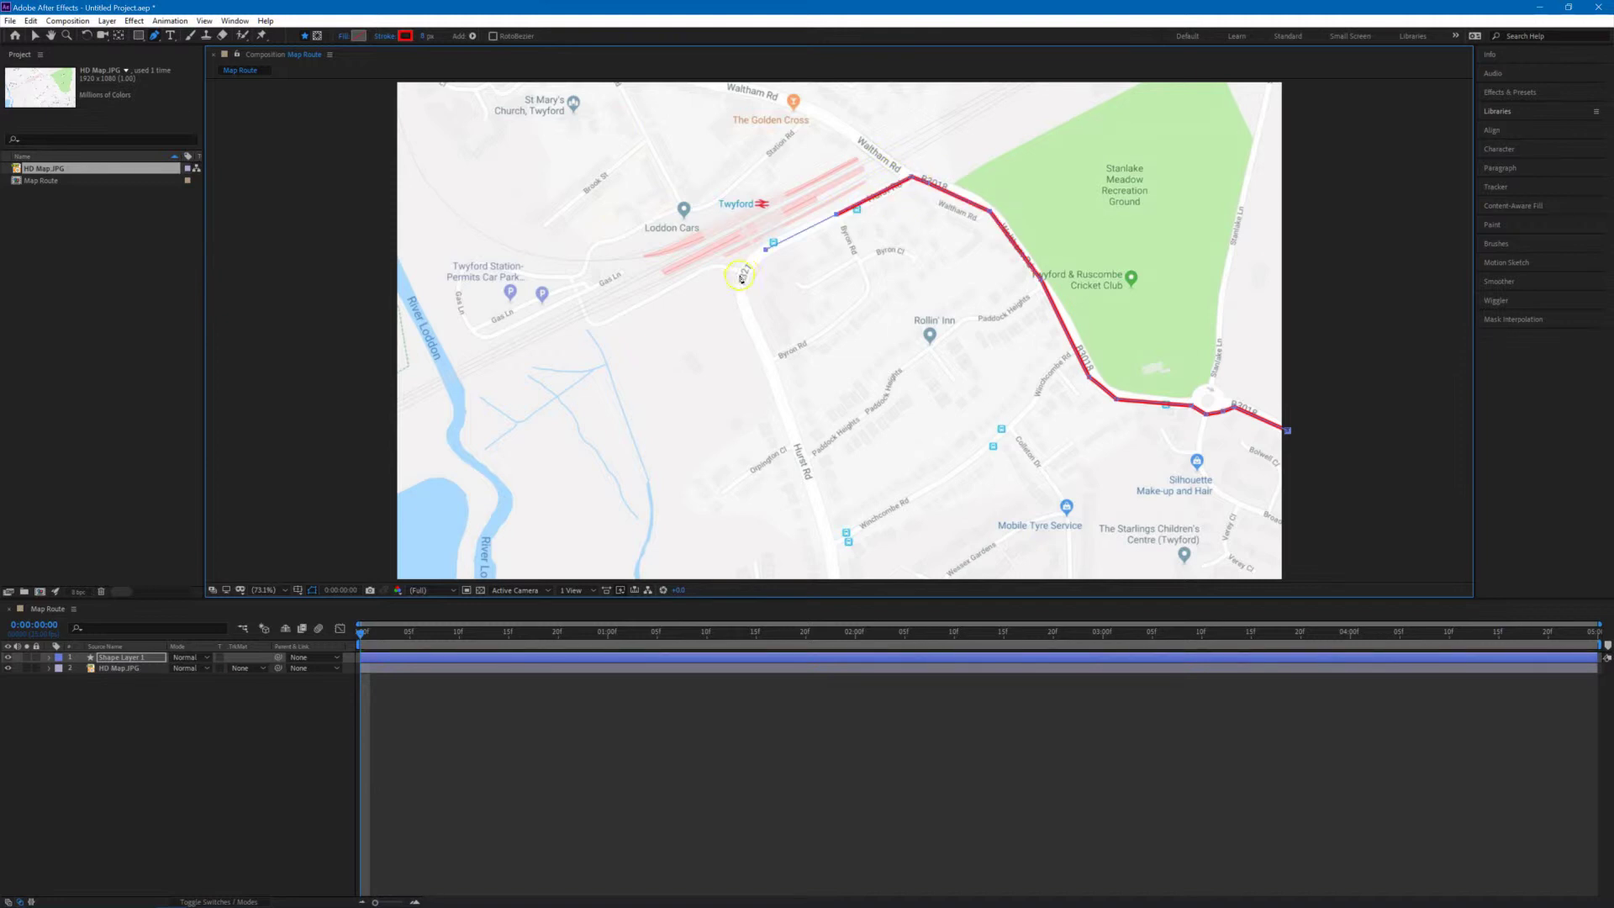
Continue the route past the A321 and Gas Ln, hook it into the car park, and finish.
click(744, 273)
click(715, 267)
click(633, 309)
click(595, 324)
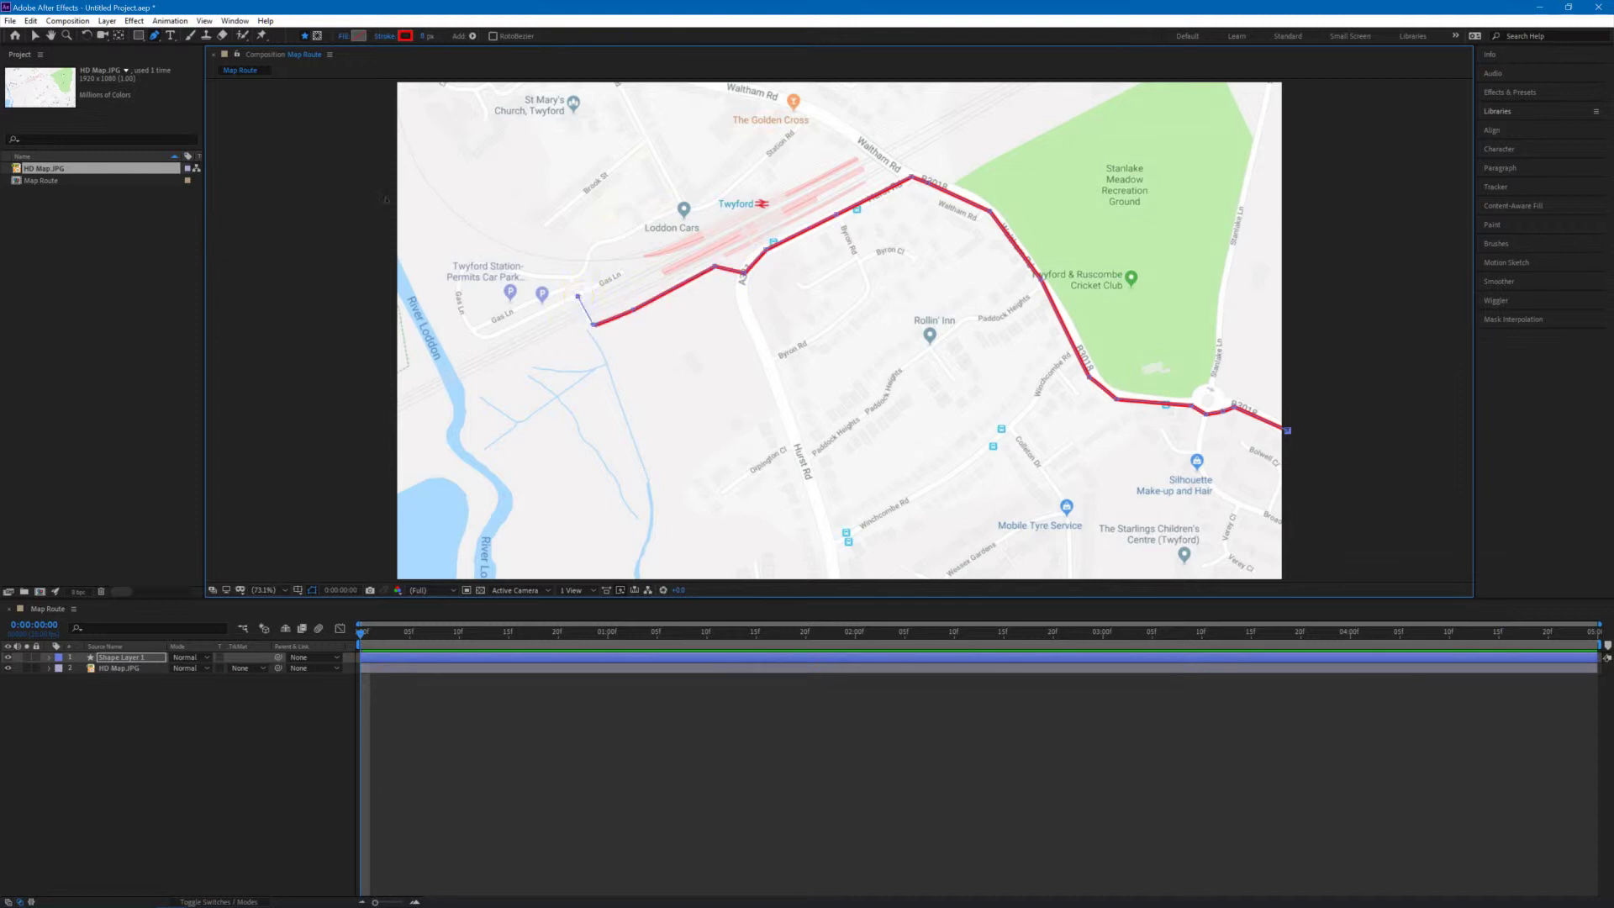
click(570, 276)
click(489, 274)
click(462, 275)
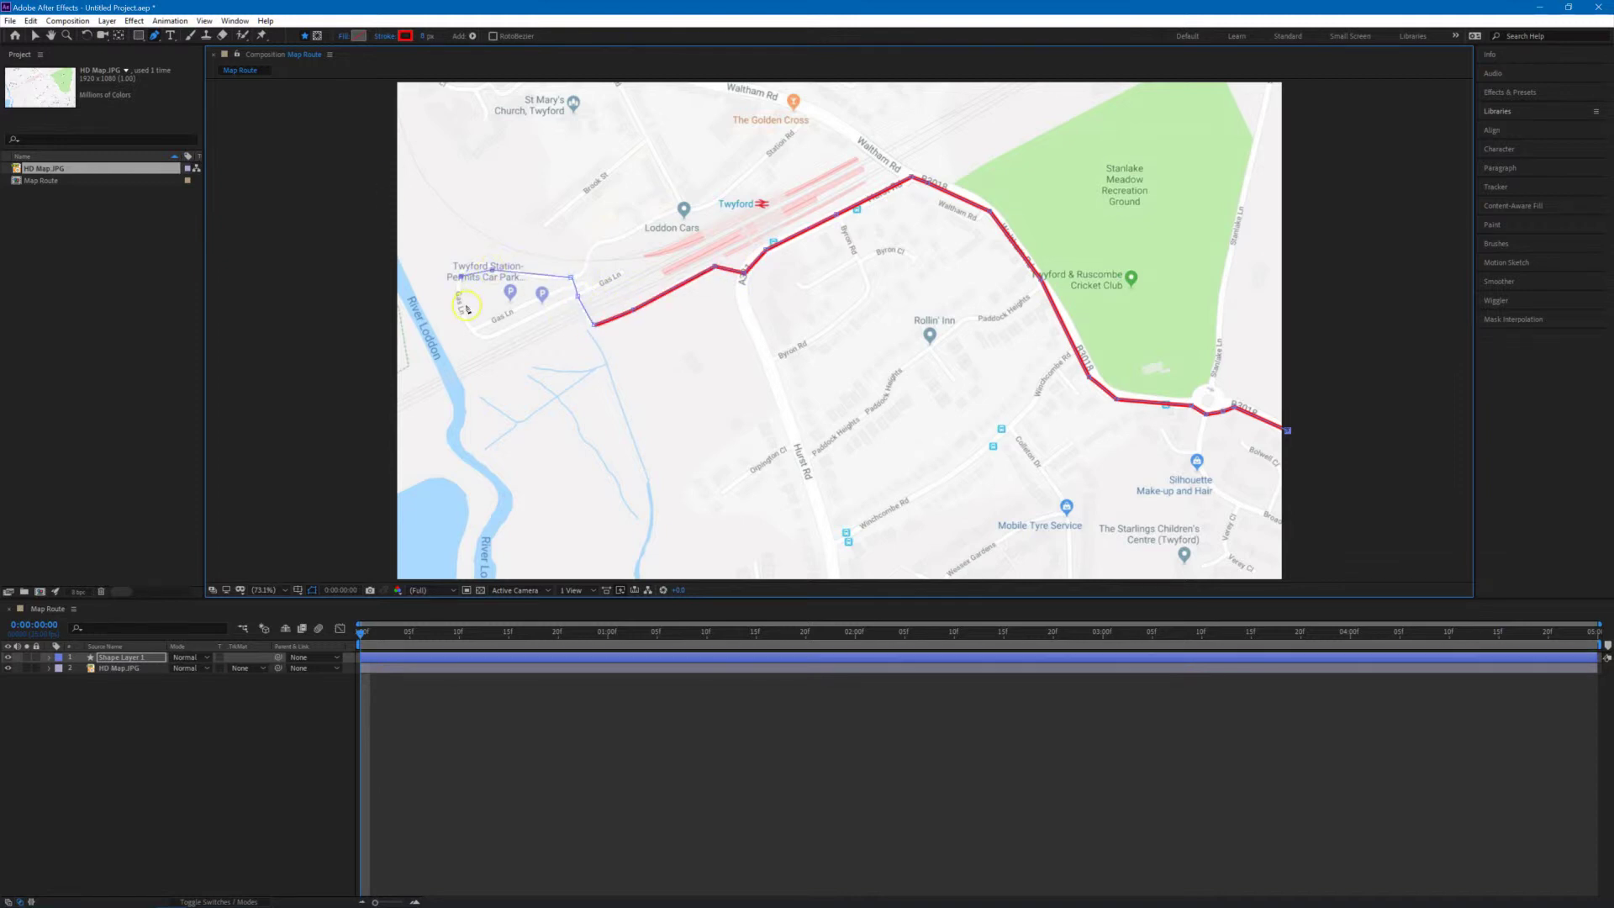
click(476, 330)
click(516, 327)
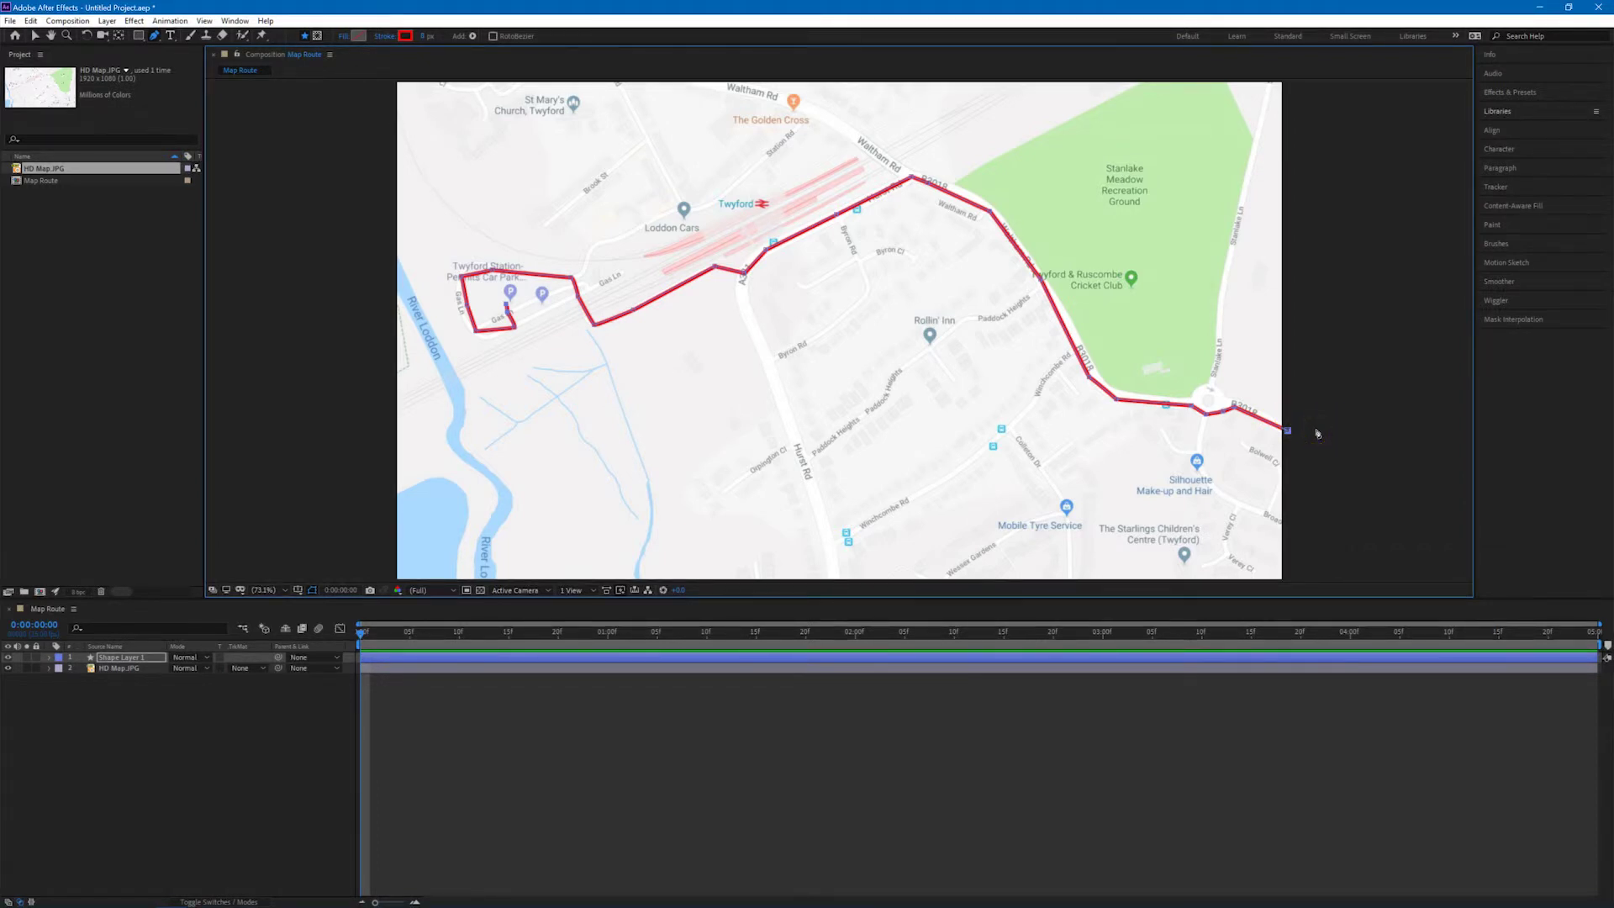
click(1142, 404)
key(w)
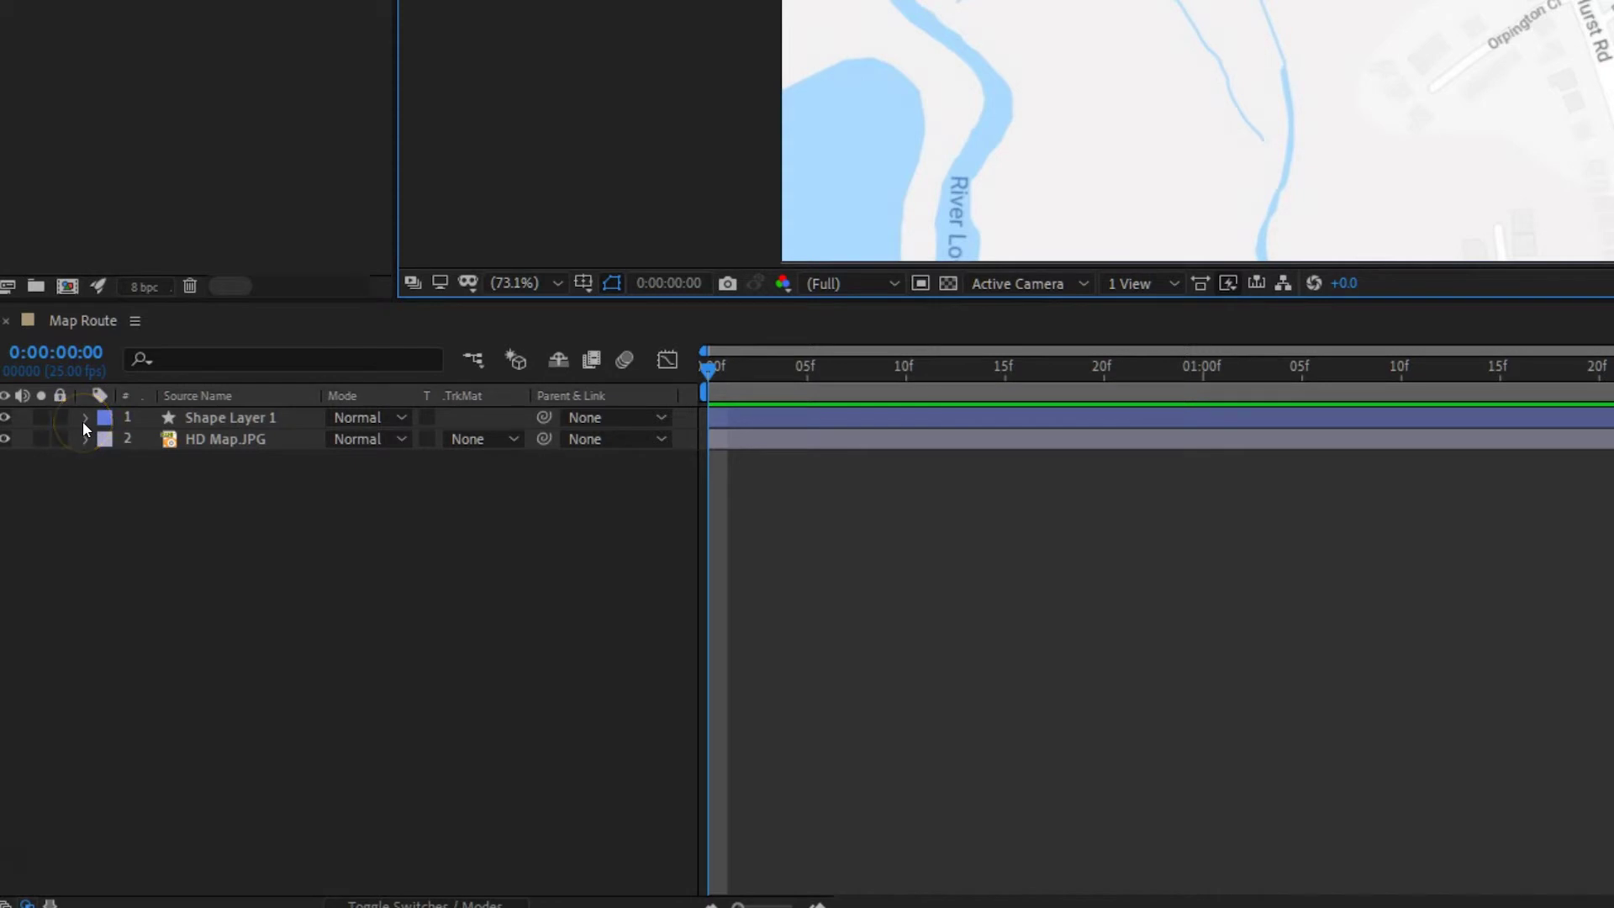
Add Trim Paths to Shape Layer 1's Contents and expand it to select End.
click(84, 417)
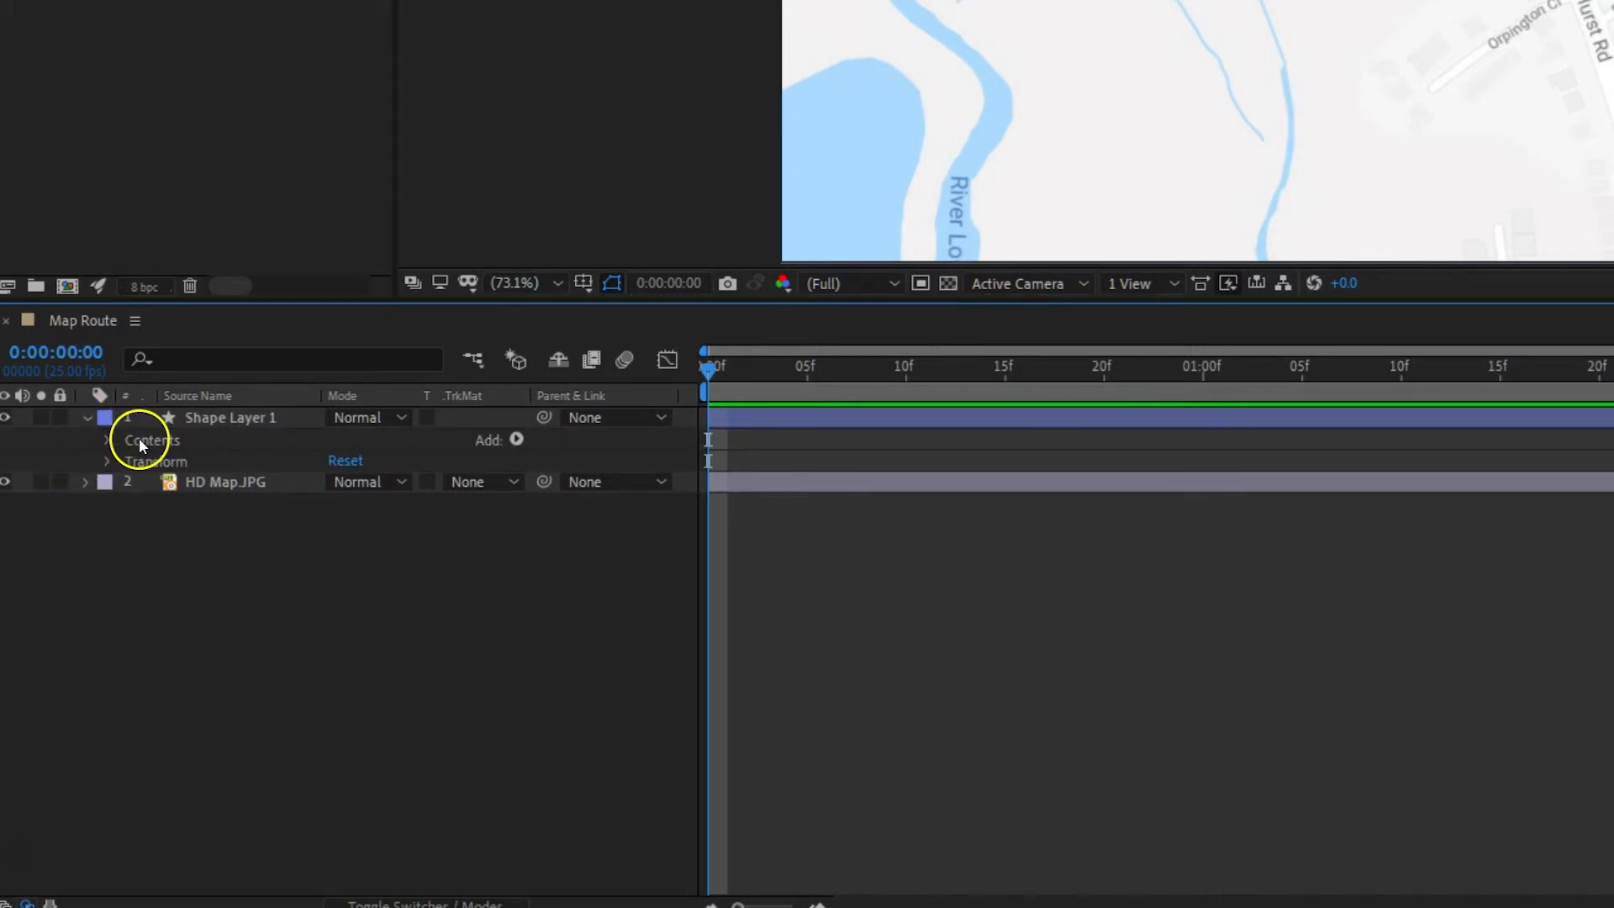
click(516, 439)
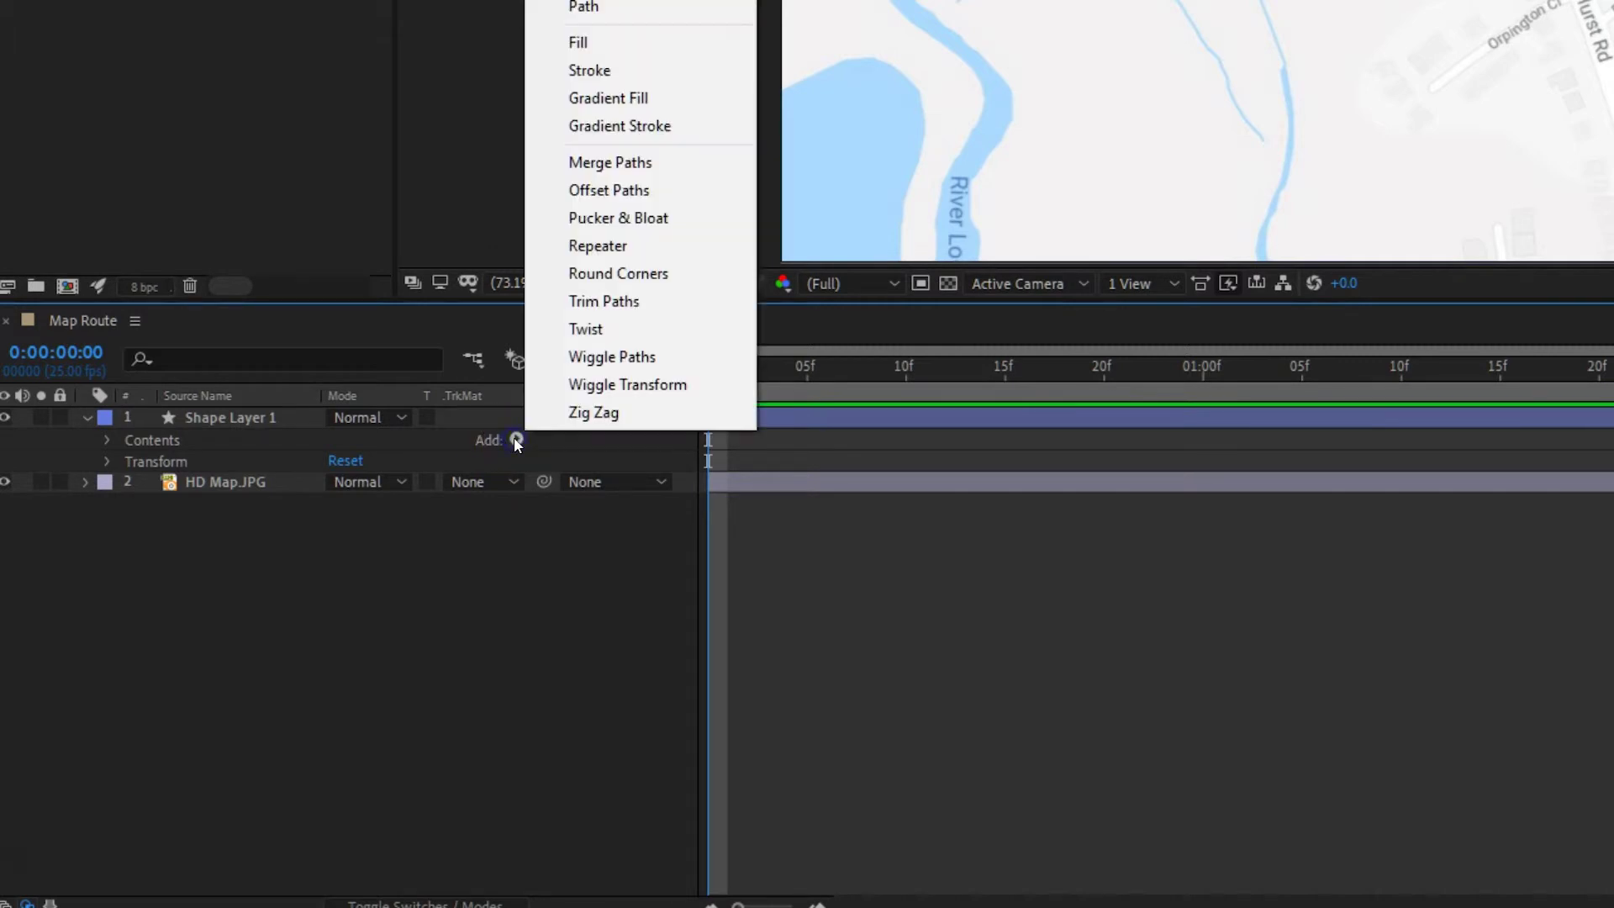
click(648, 301)
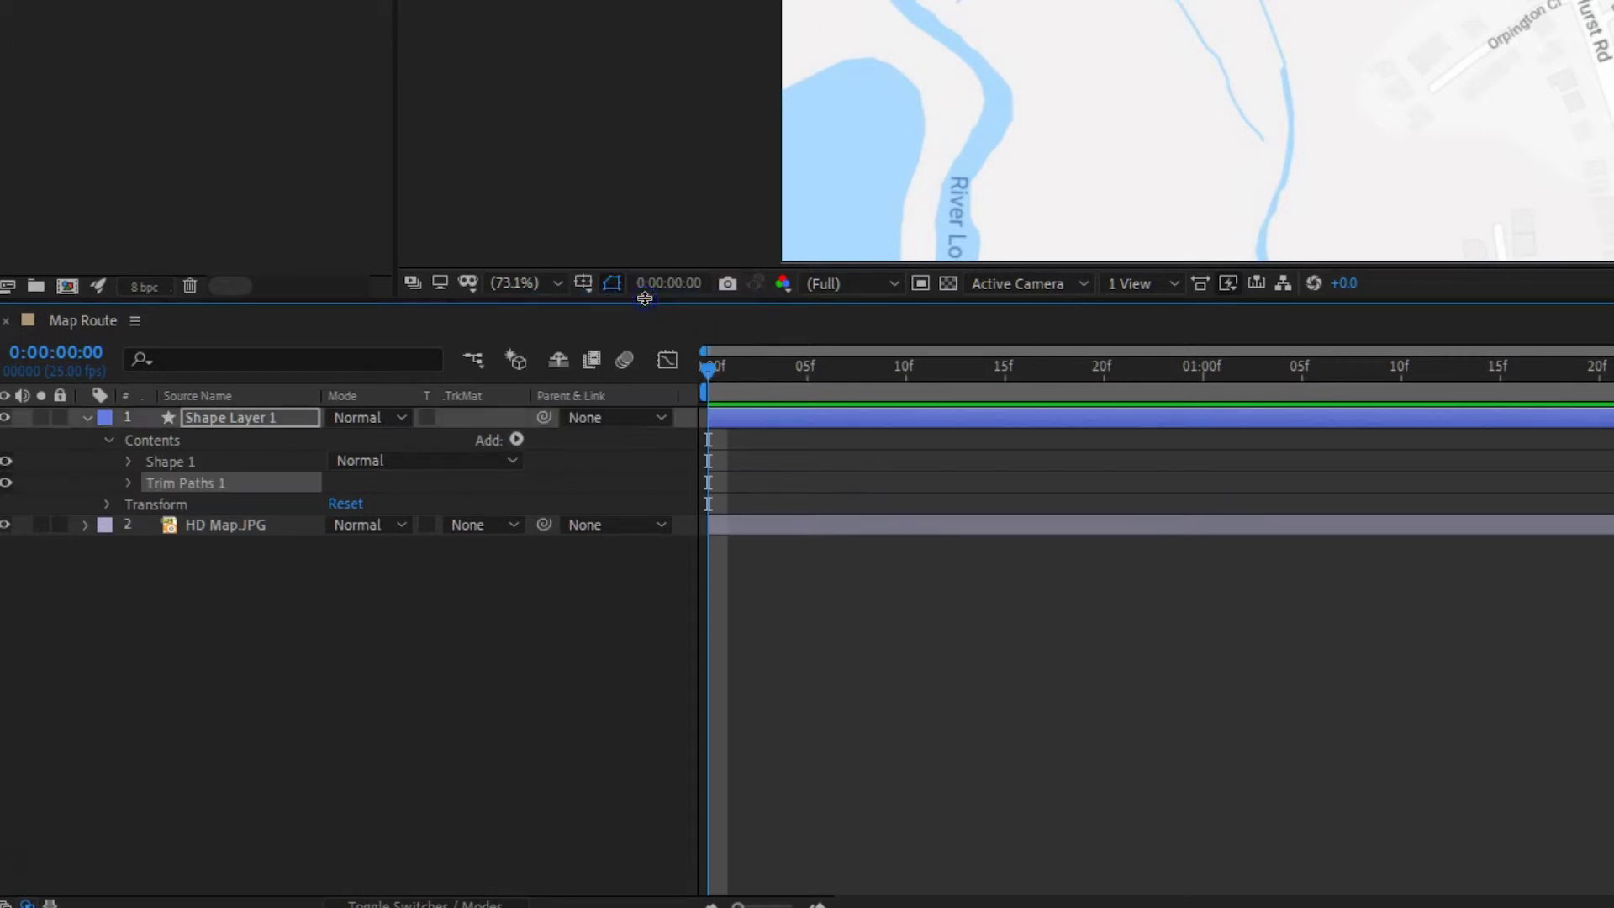
click(128, 484)
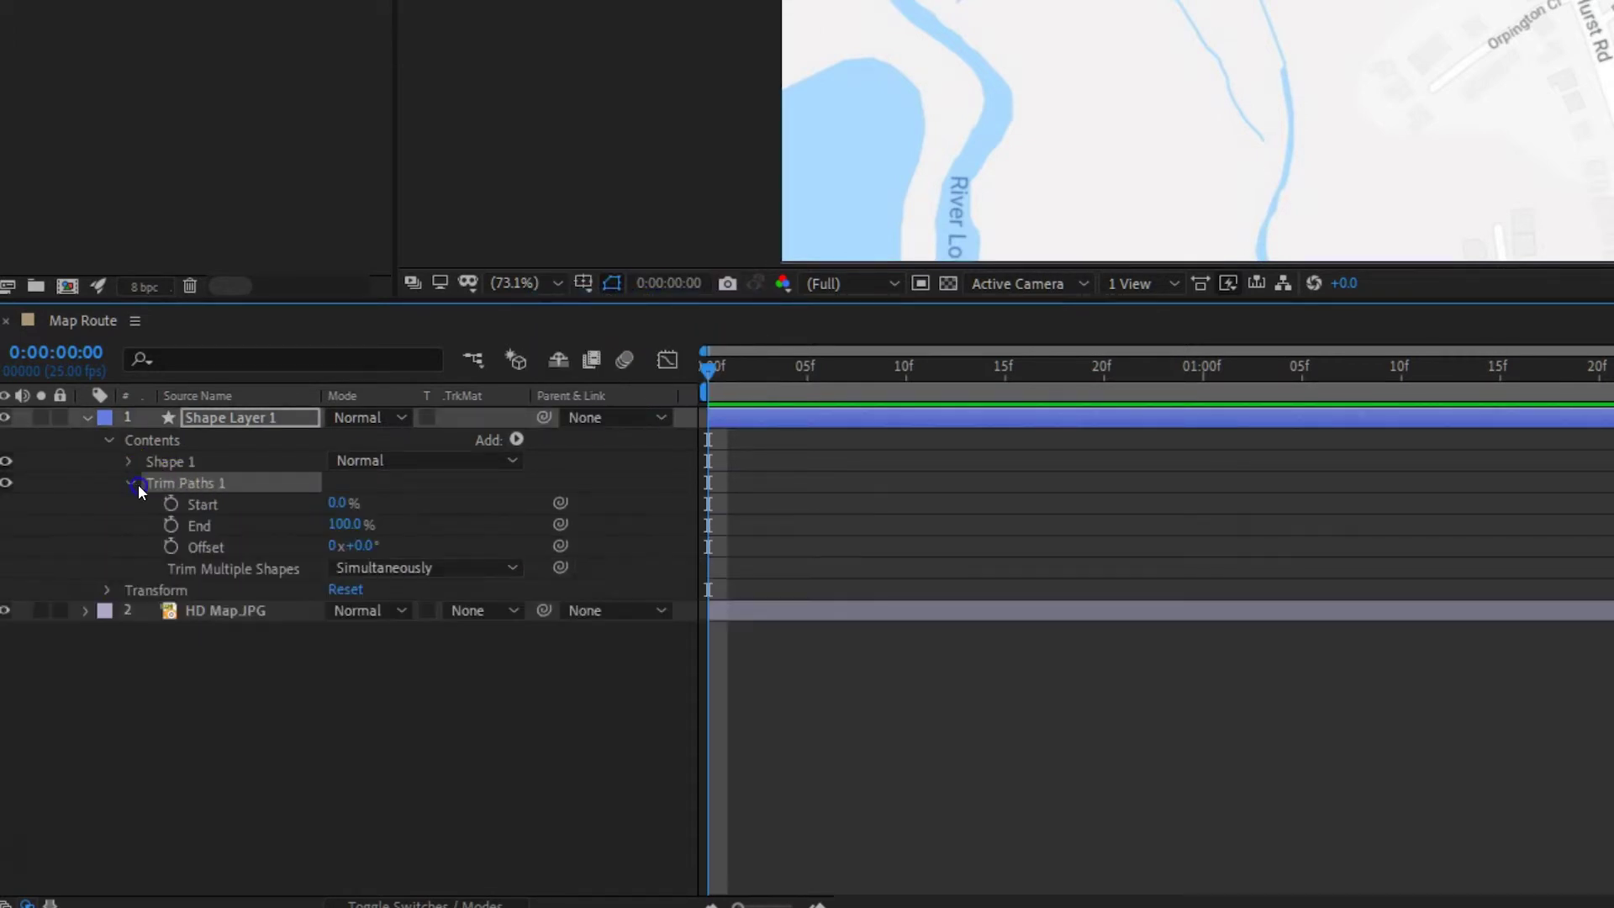
click(204, 527)
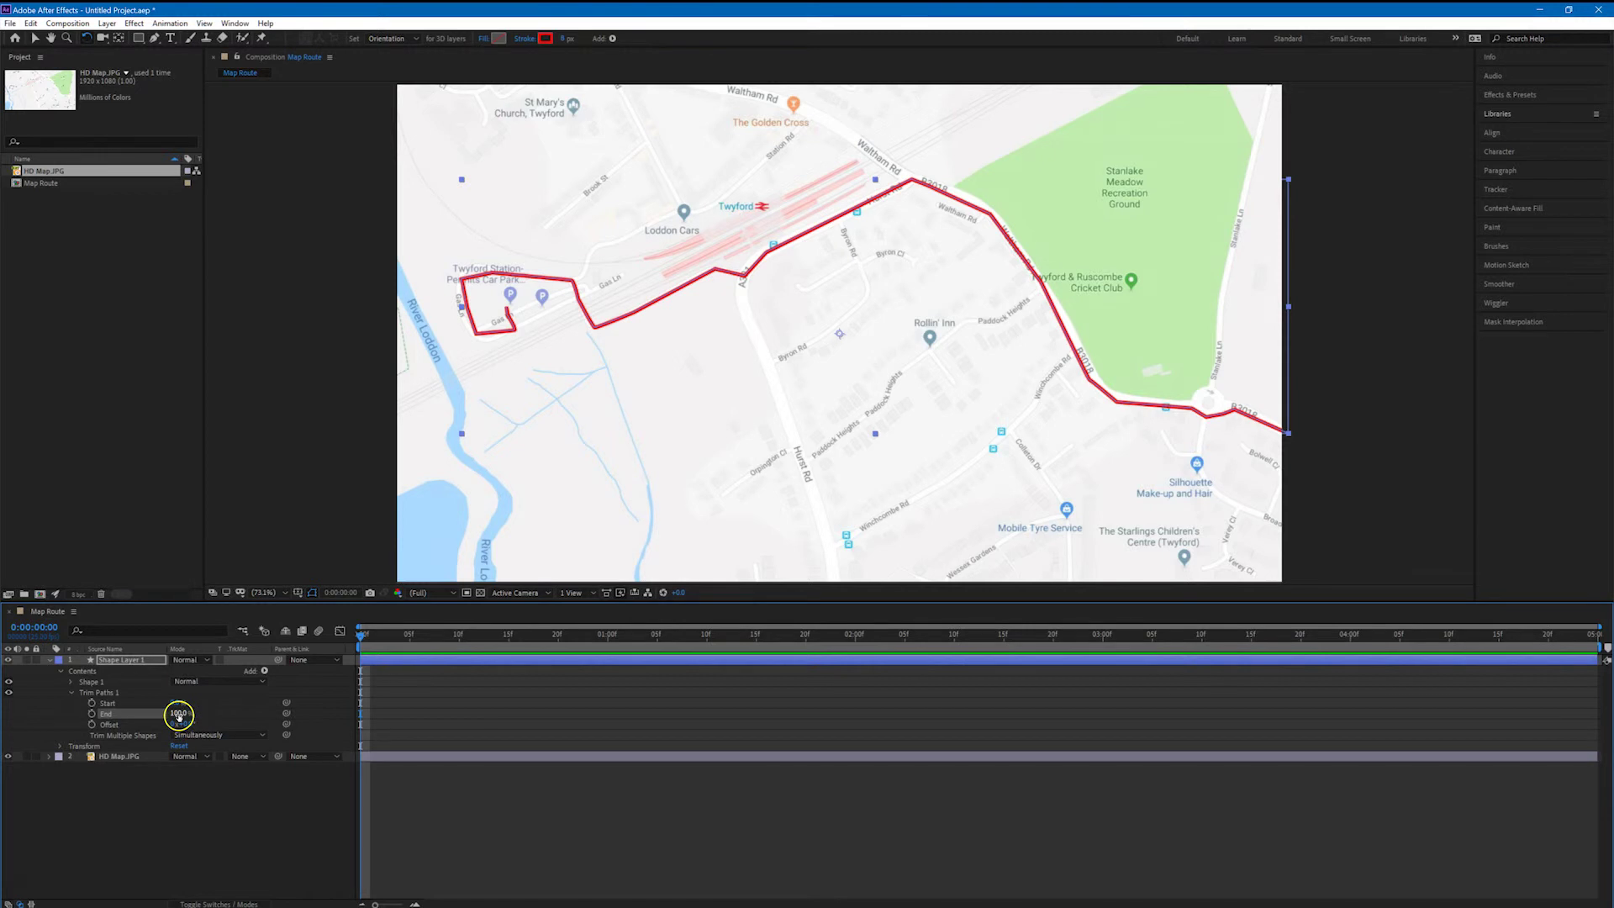
Keyframe Trim Paths End at 0% on frame 0 and 100% at 0:00:04:00, then deselect.
click(179, 714)
text(0)
click(140, 714)
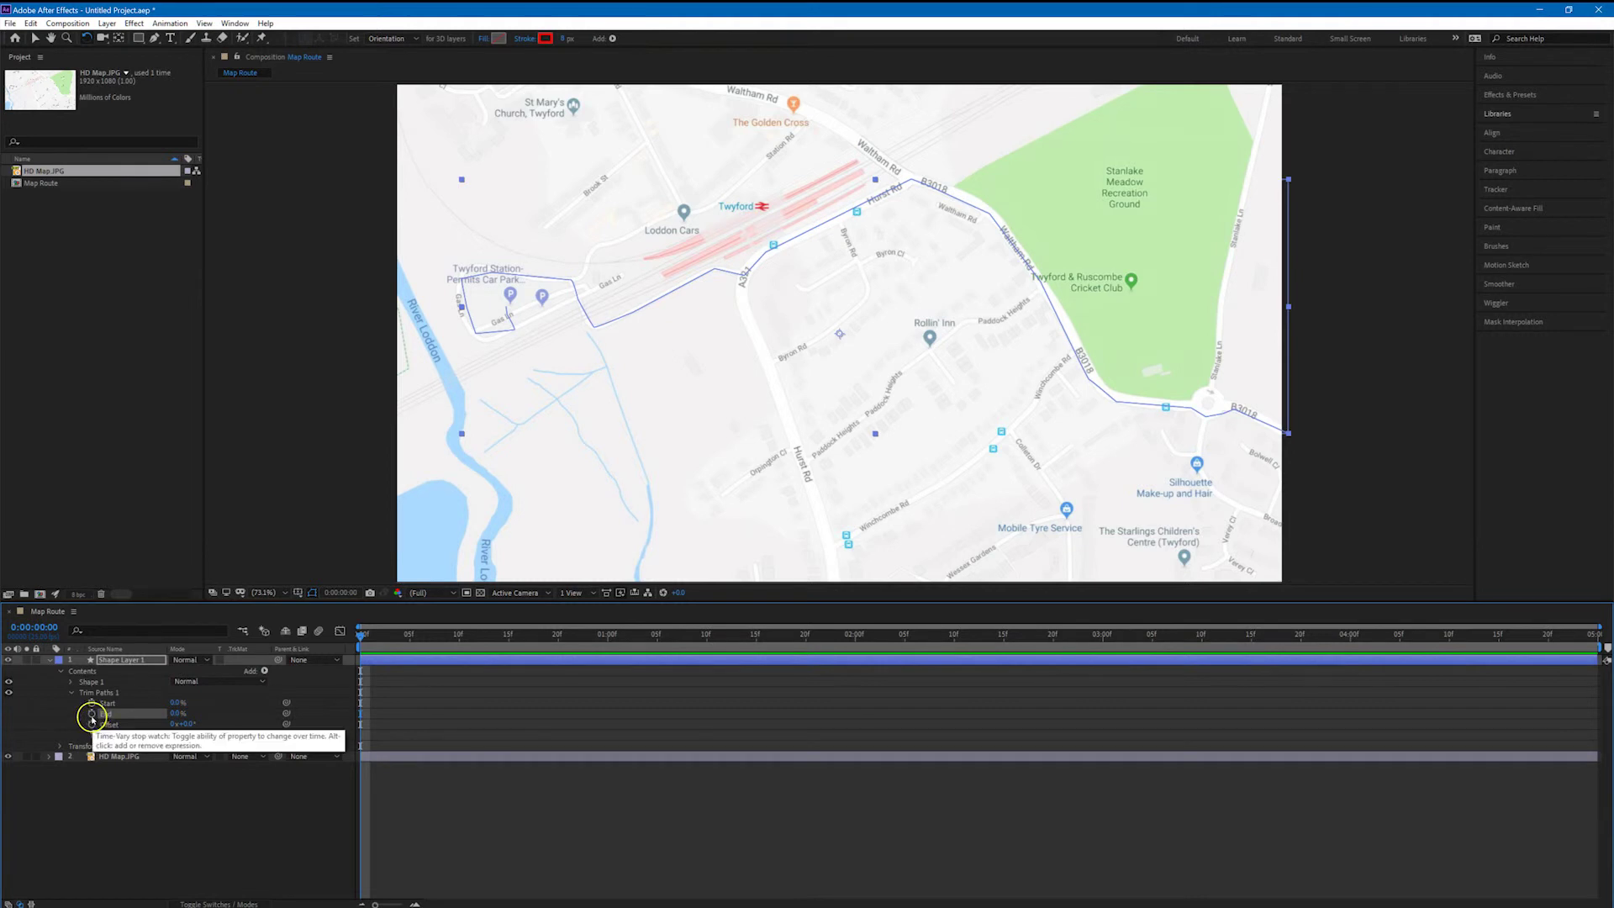
click(92, 713)
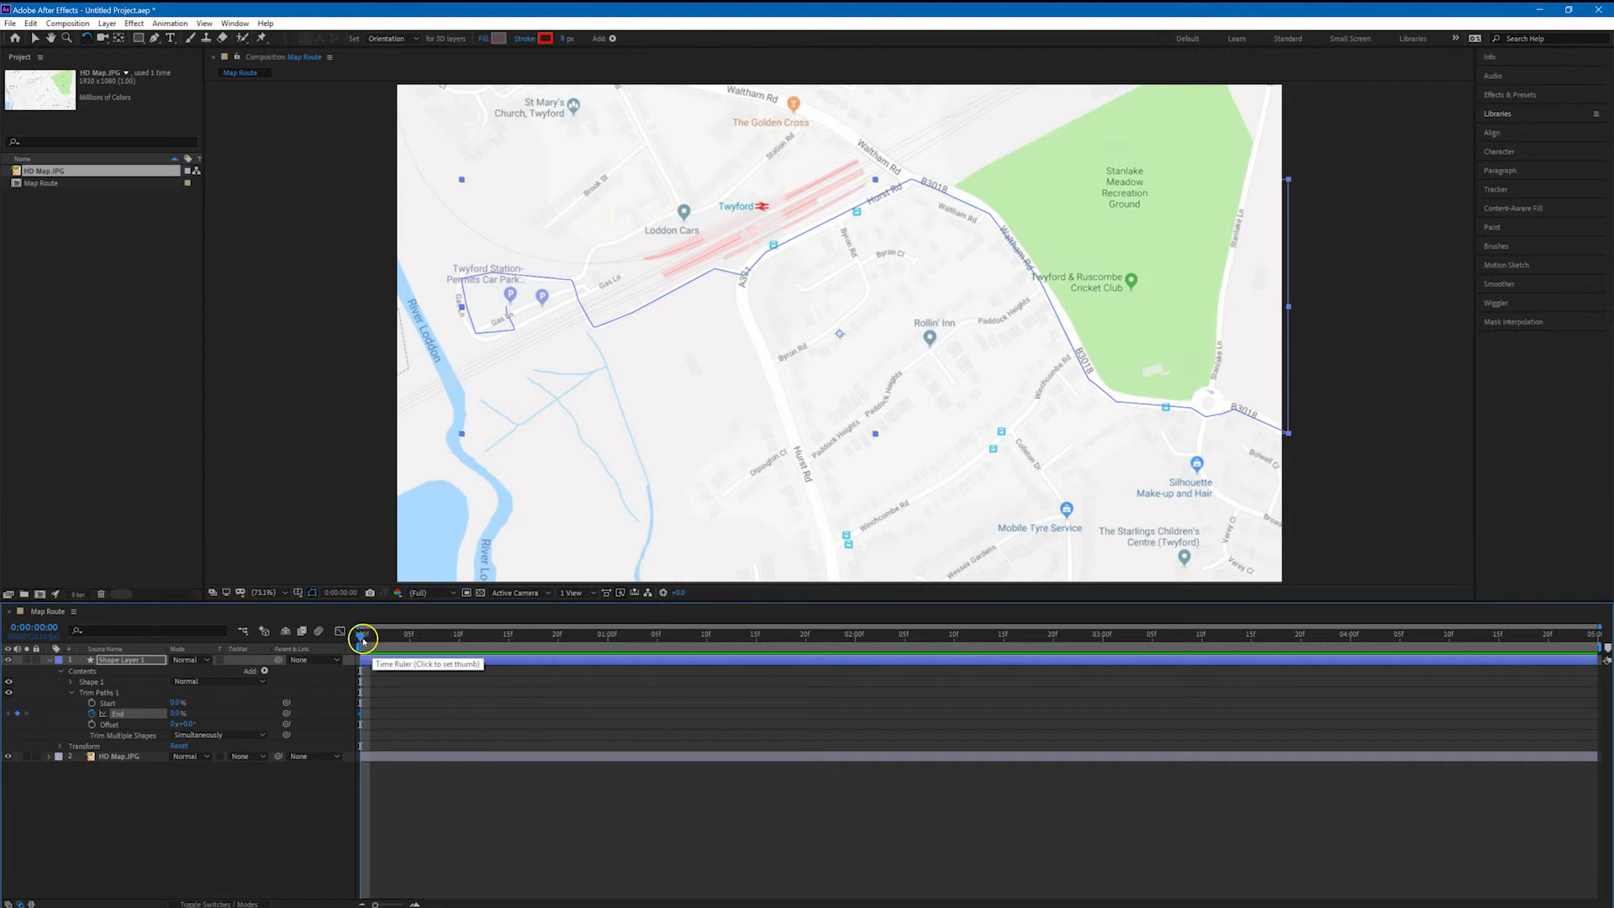
drag(361, 637, 1351, 636)
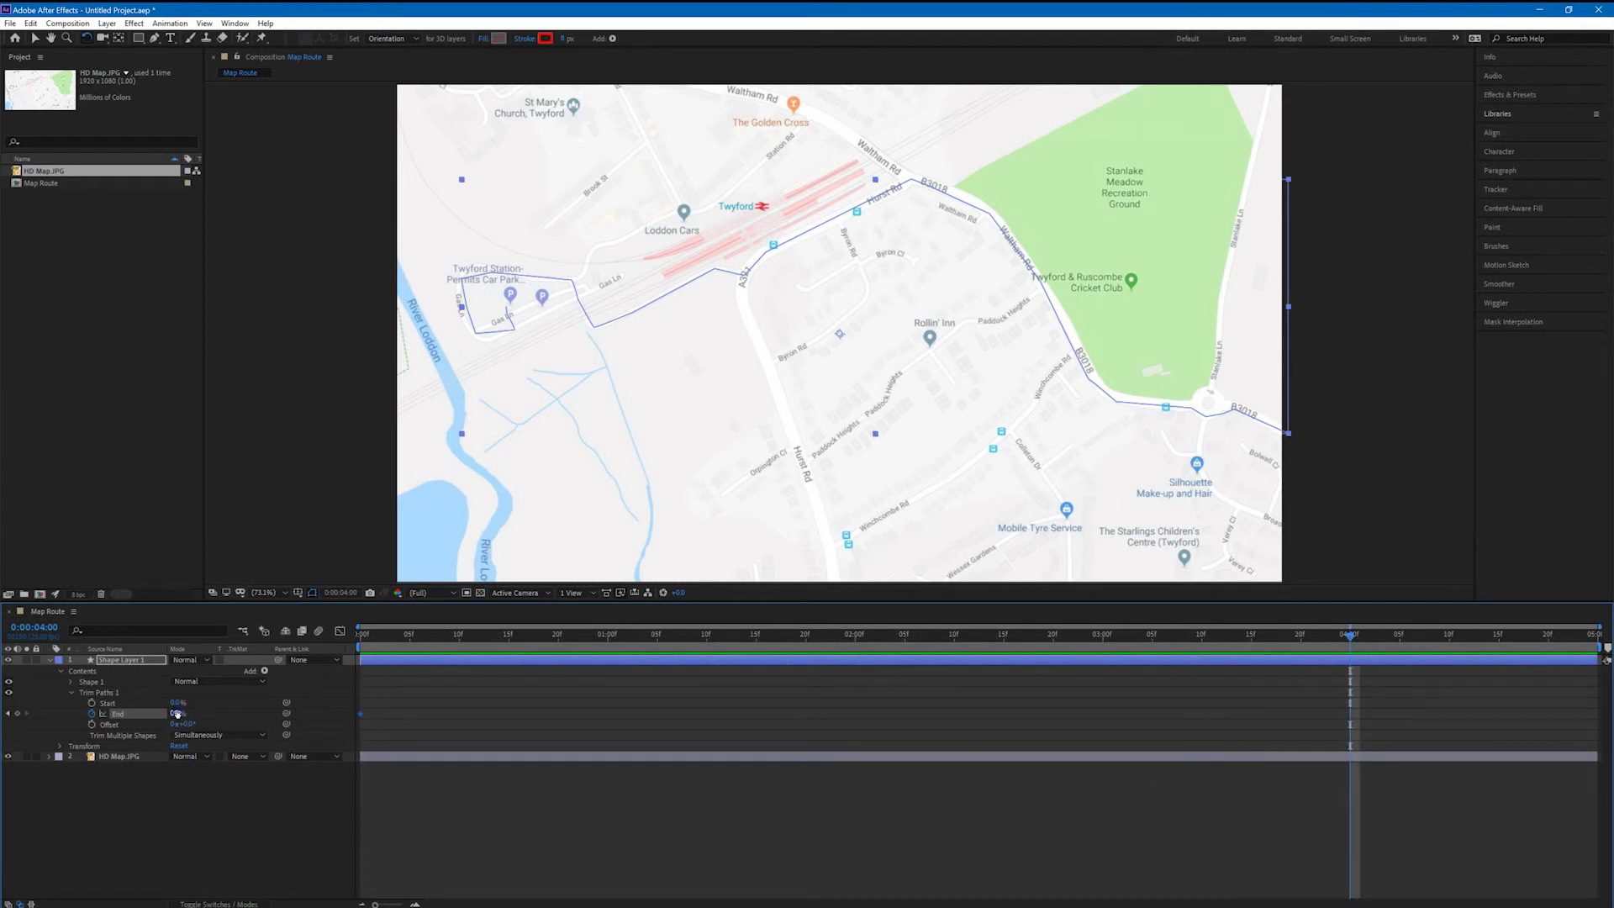
drag(177, 713, 251, 711)
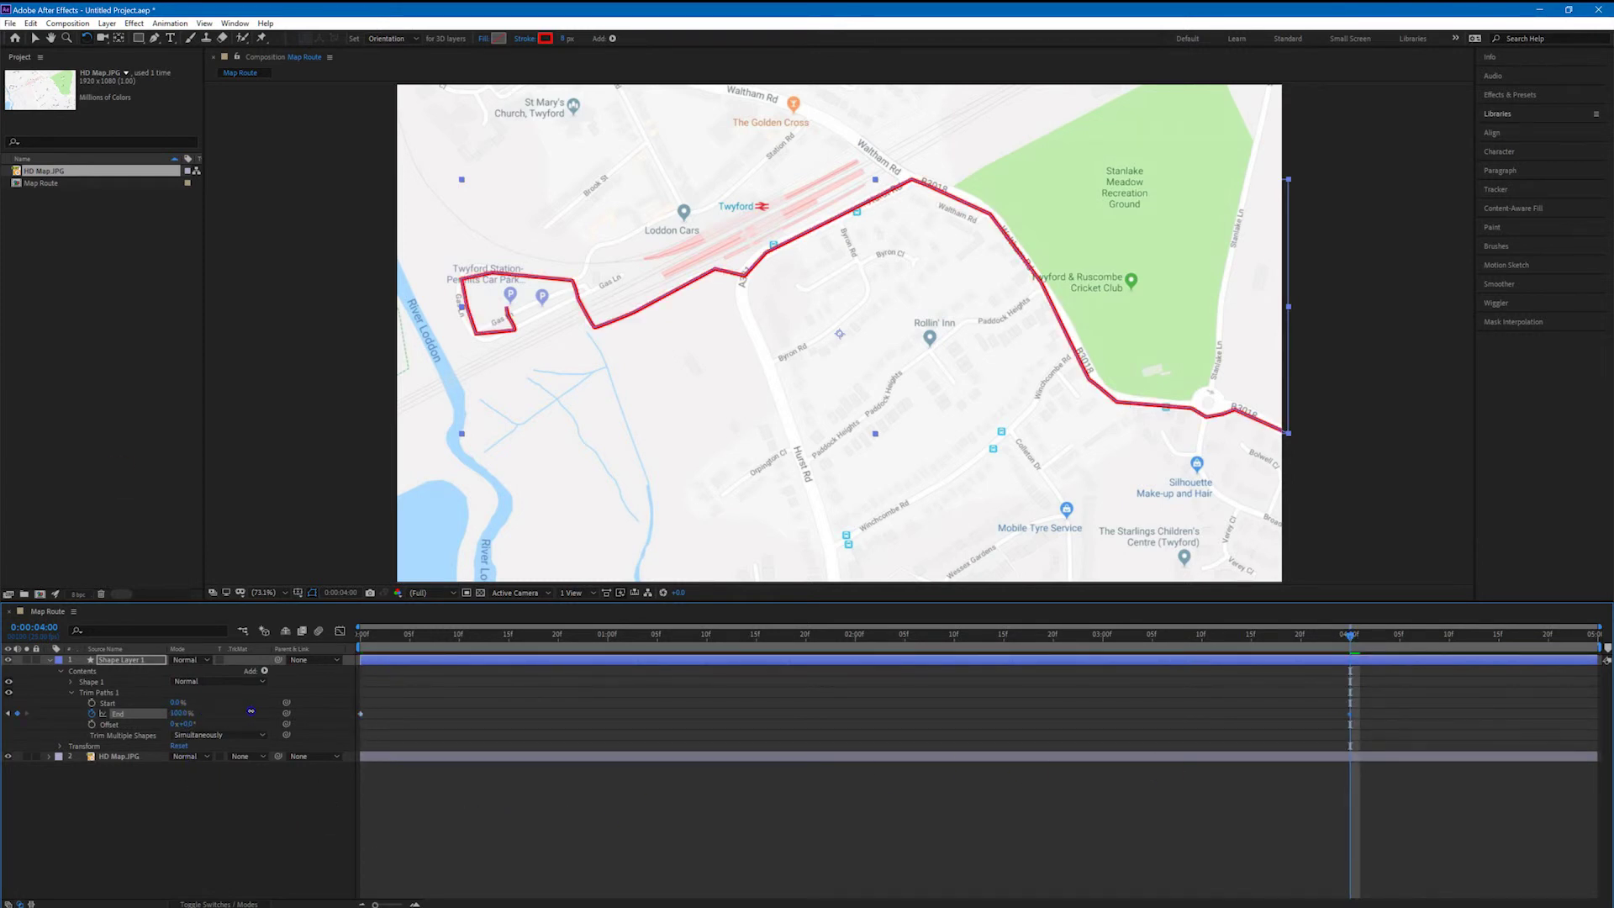
click(269, 826)
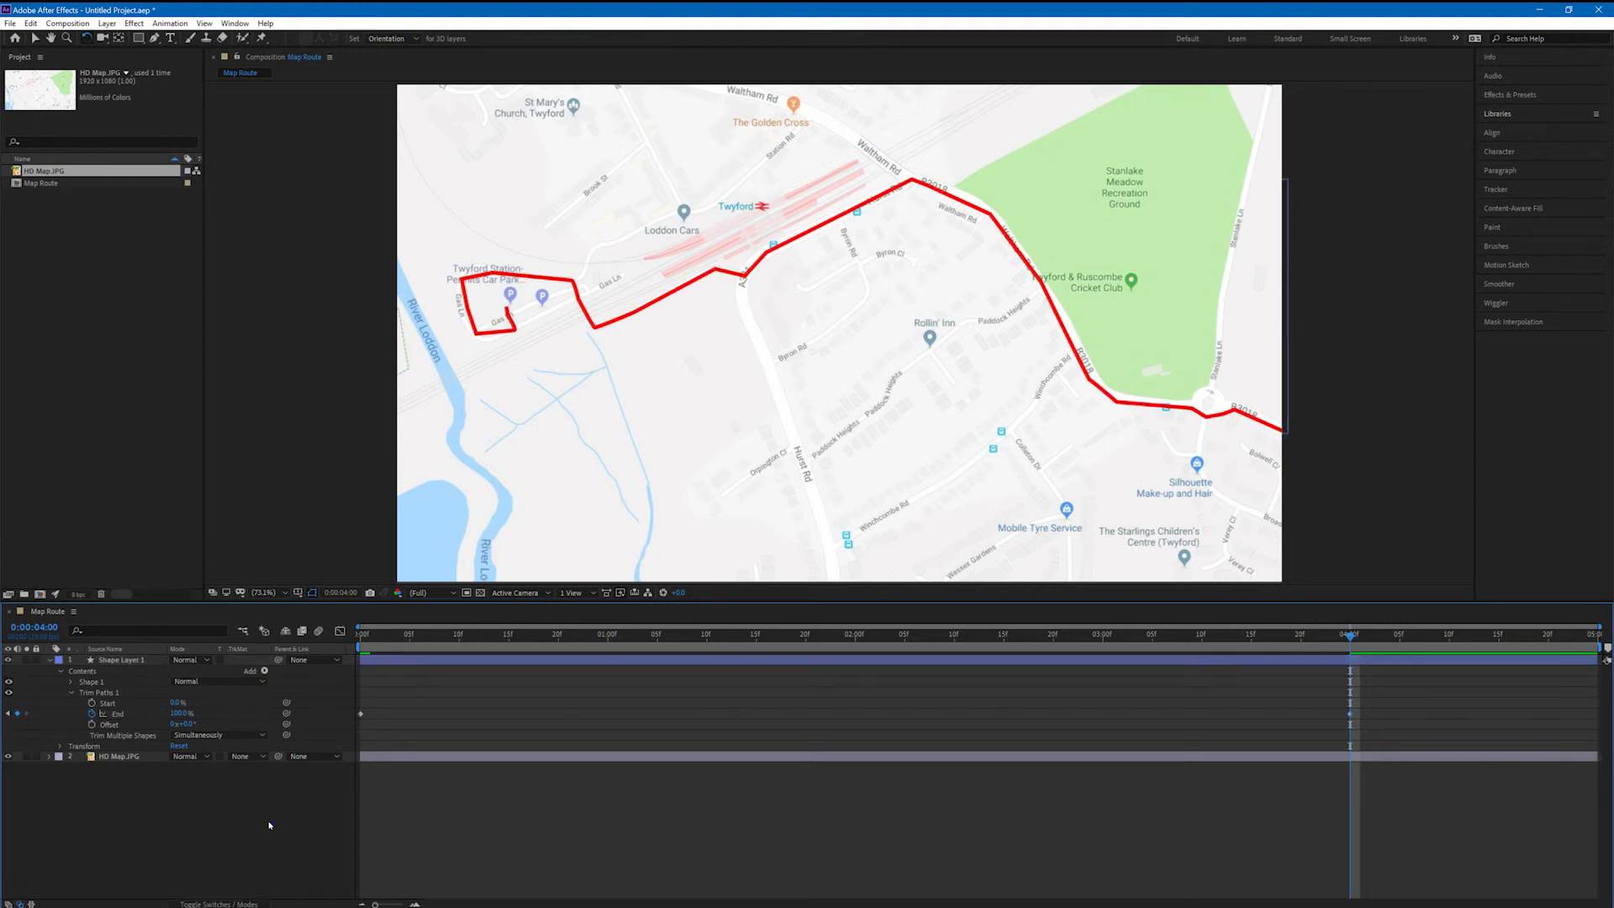
Preview the Map Route animation from frame 0 to watch the route draw on.
key(Home)
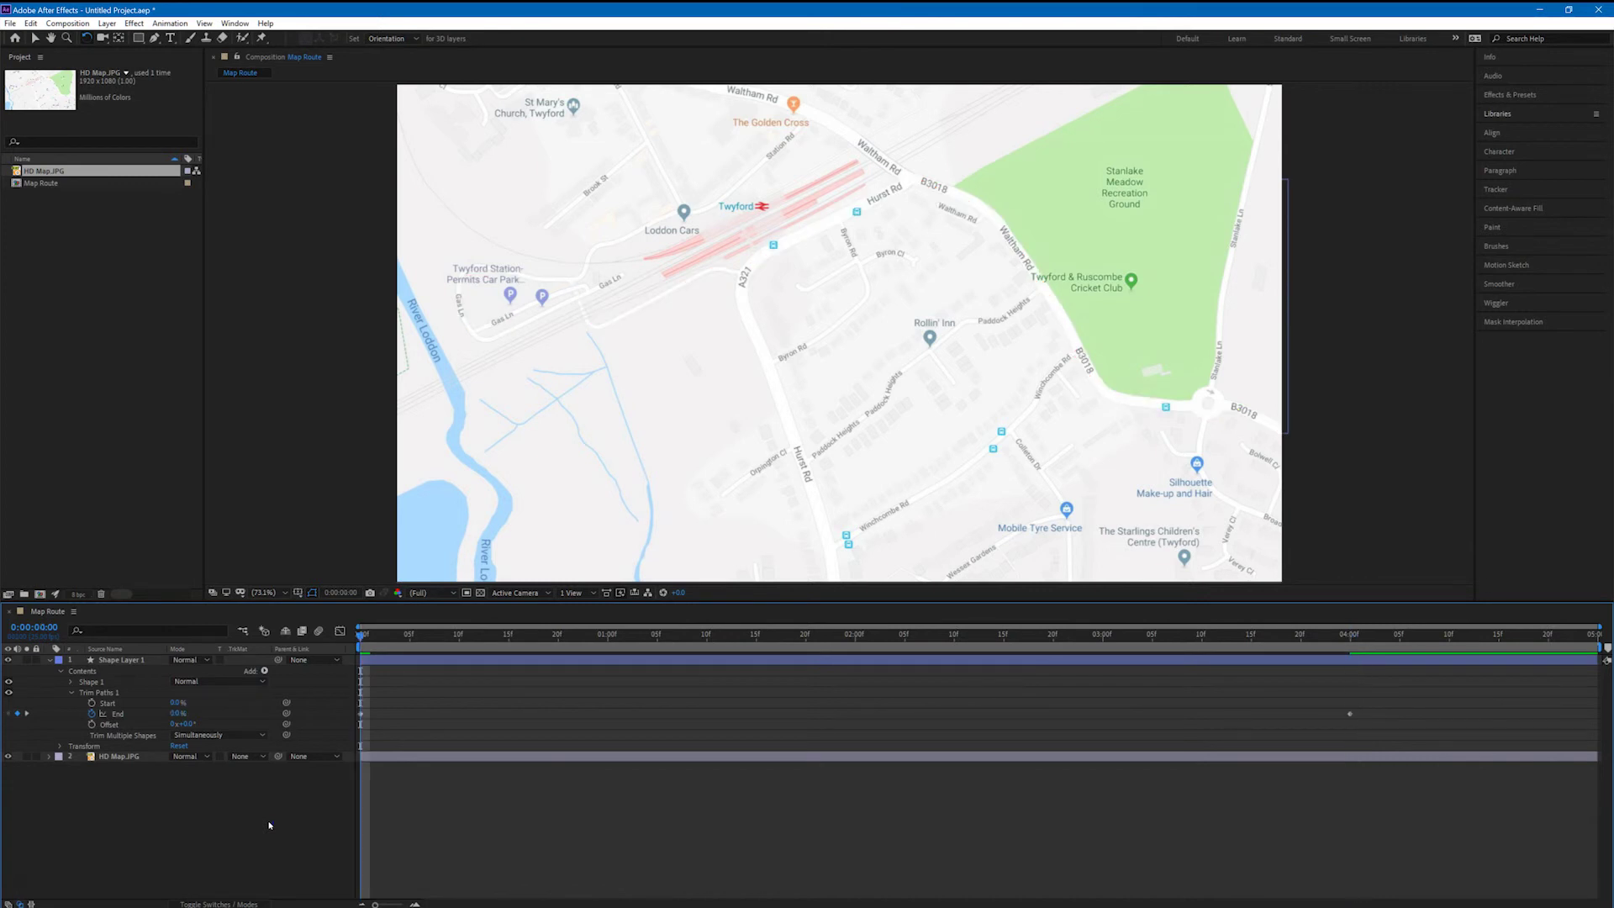
key(space)
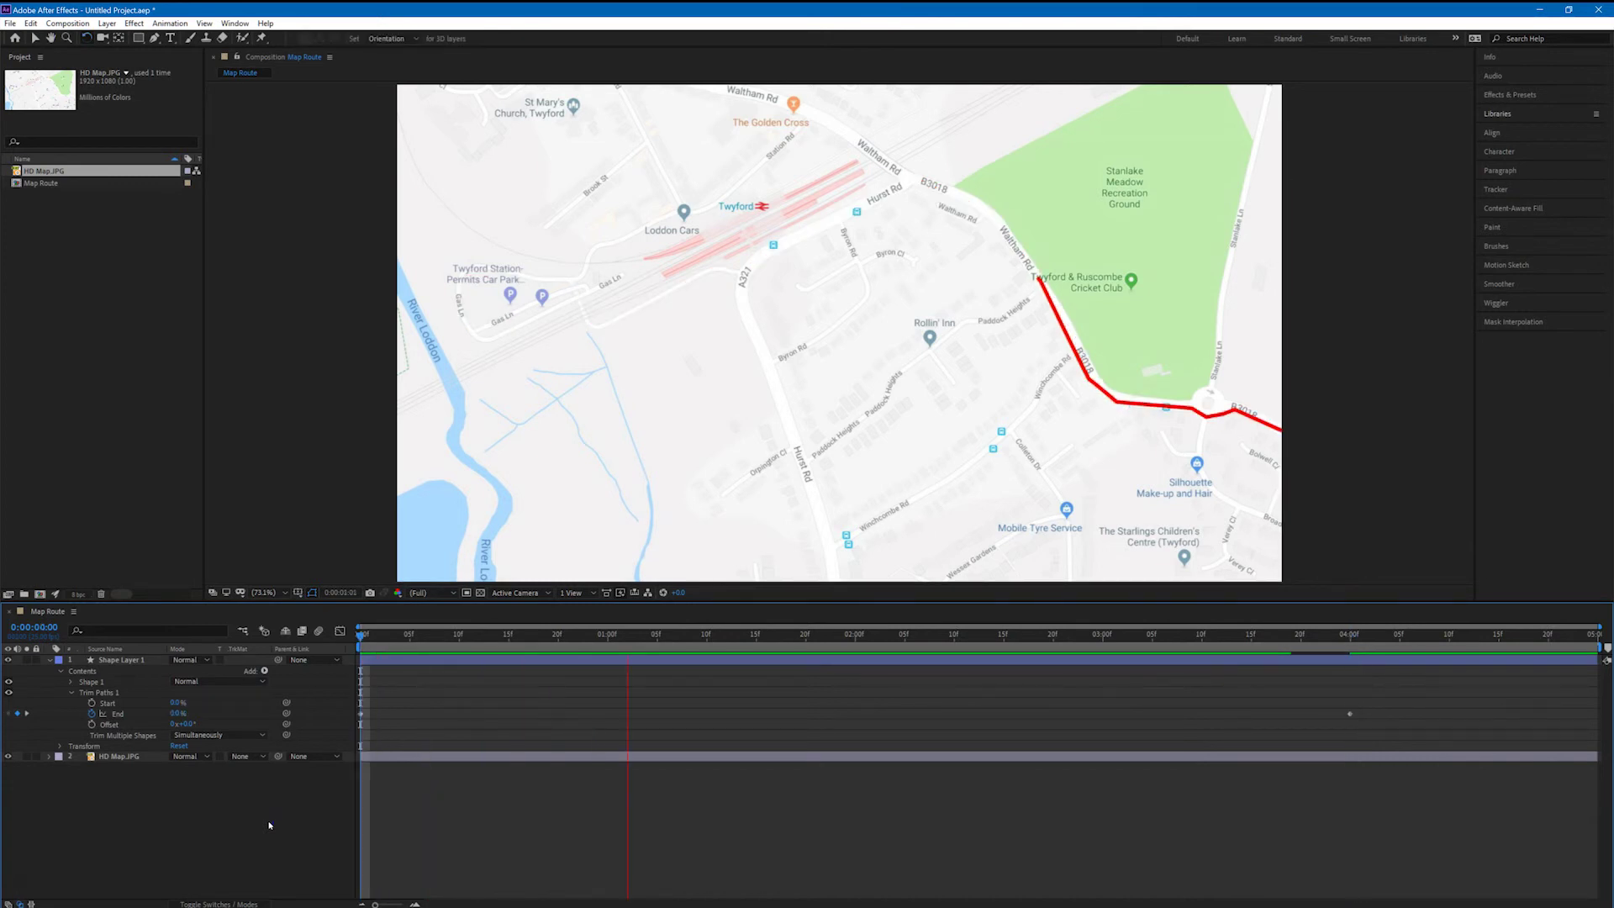